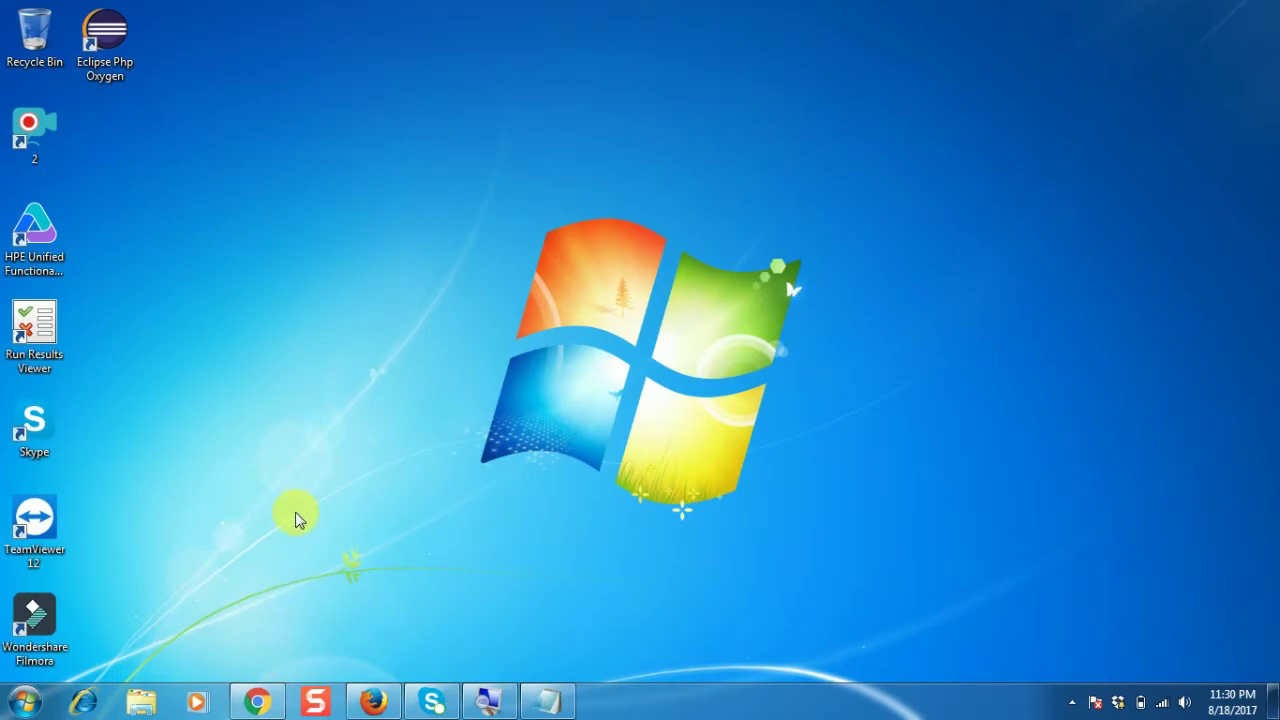
Bring up the Microsoft script debugger video's edit page in YouTube Studio
click(257, 700)
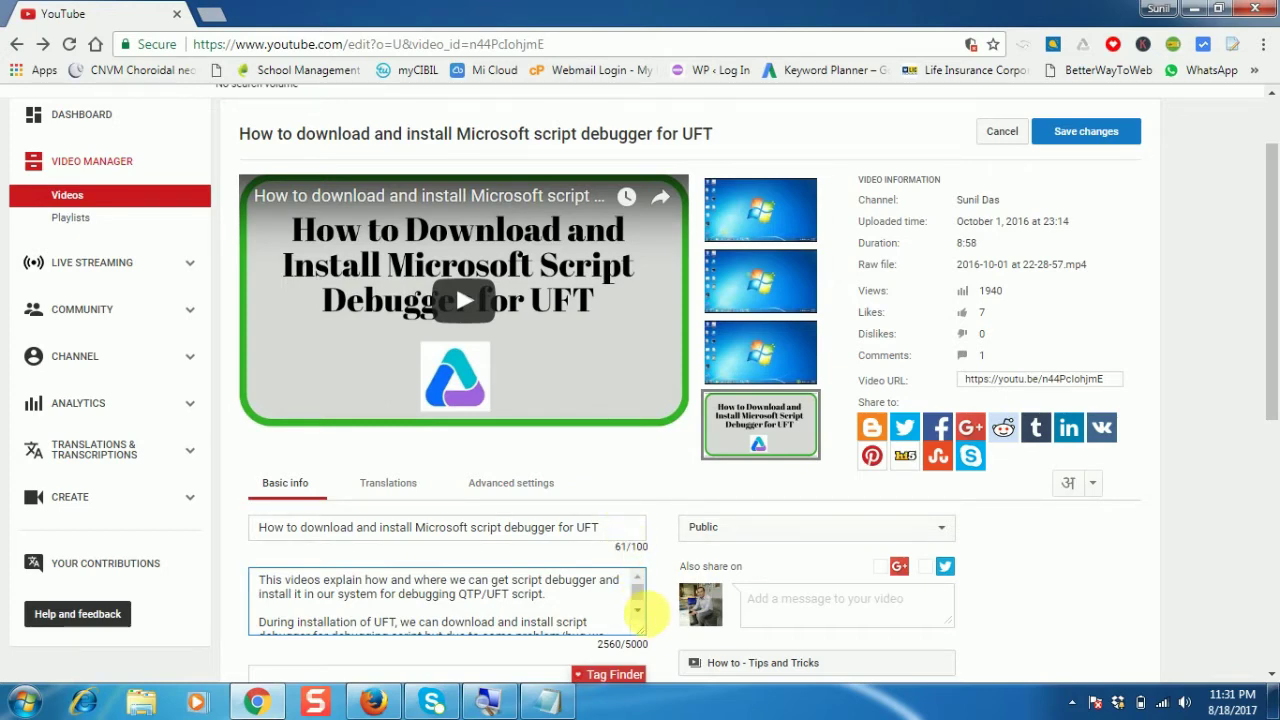
scroll(640, 615, down, 5)
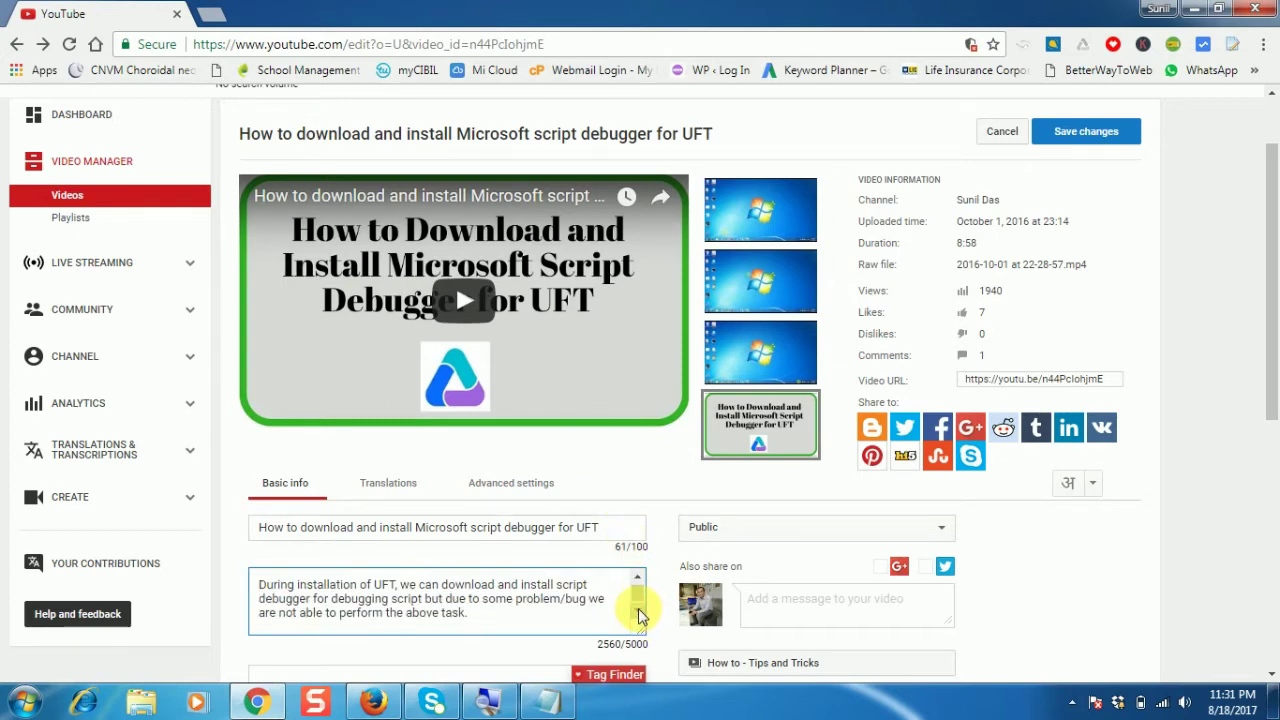
scroll(640, 615, down, 1)
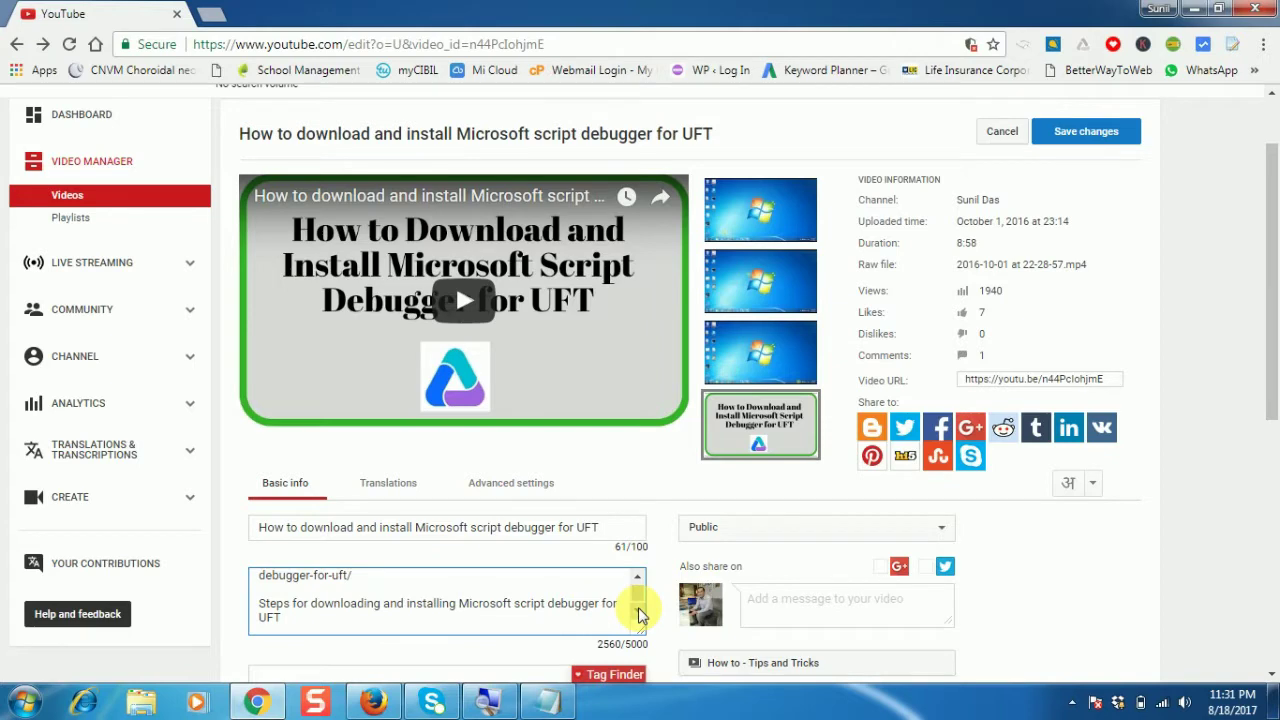
scroll(640, 615, down, 2)
scroll(640, 615, down, 2)
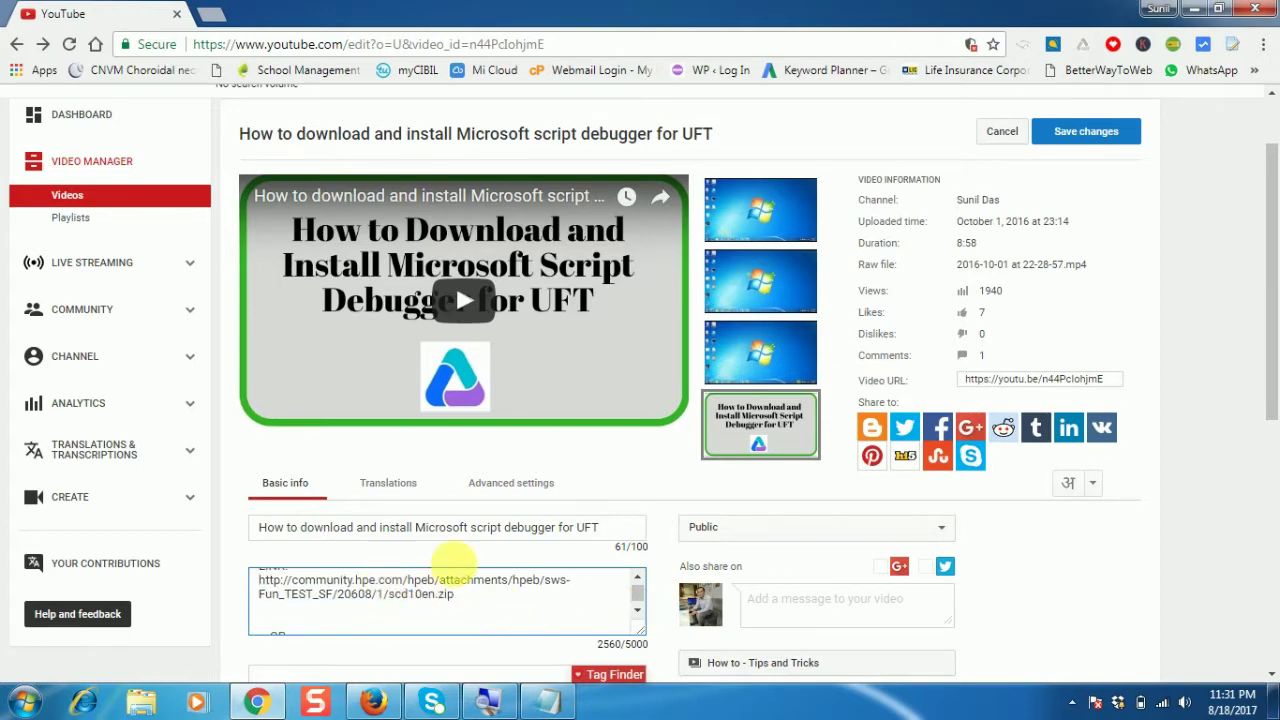
Scroll the description box until the HPE community and Google Drive download links show
click(637, 578)
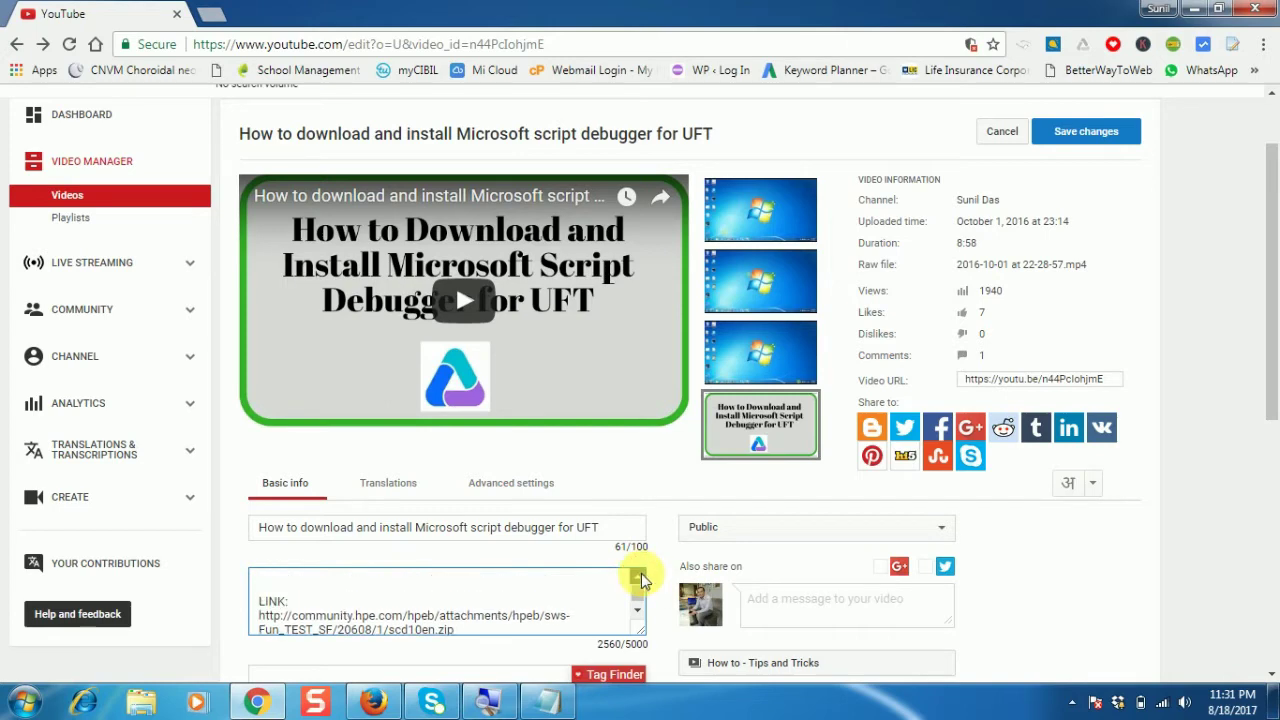
click(639, 614)
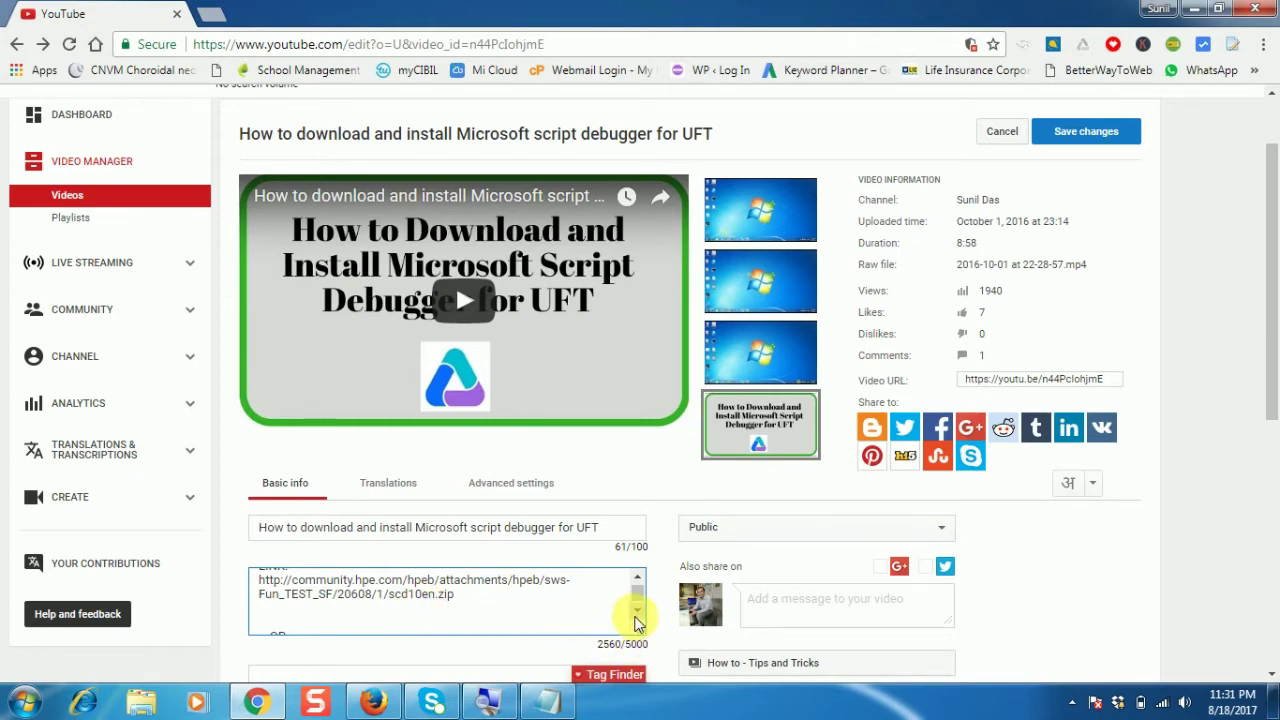
click(637, 613)
click(637, 613)
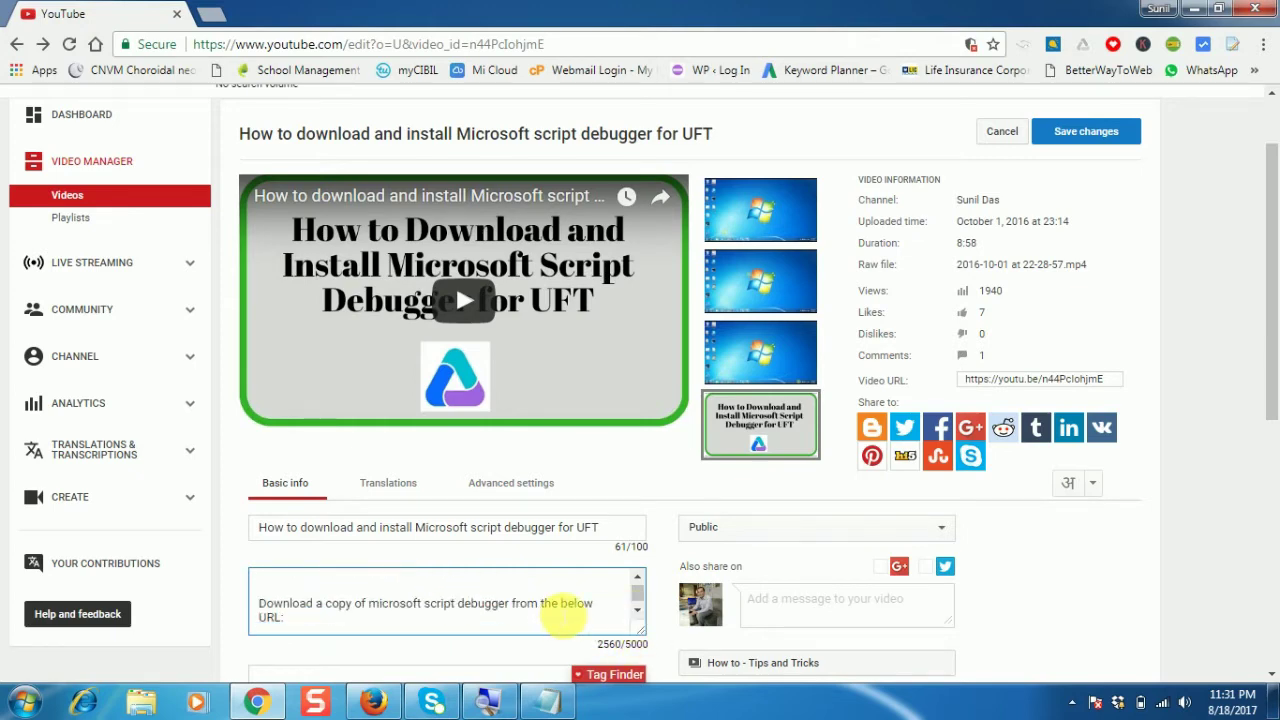
click(638, 584)
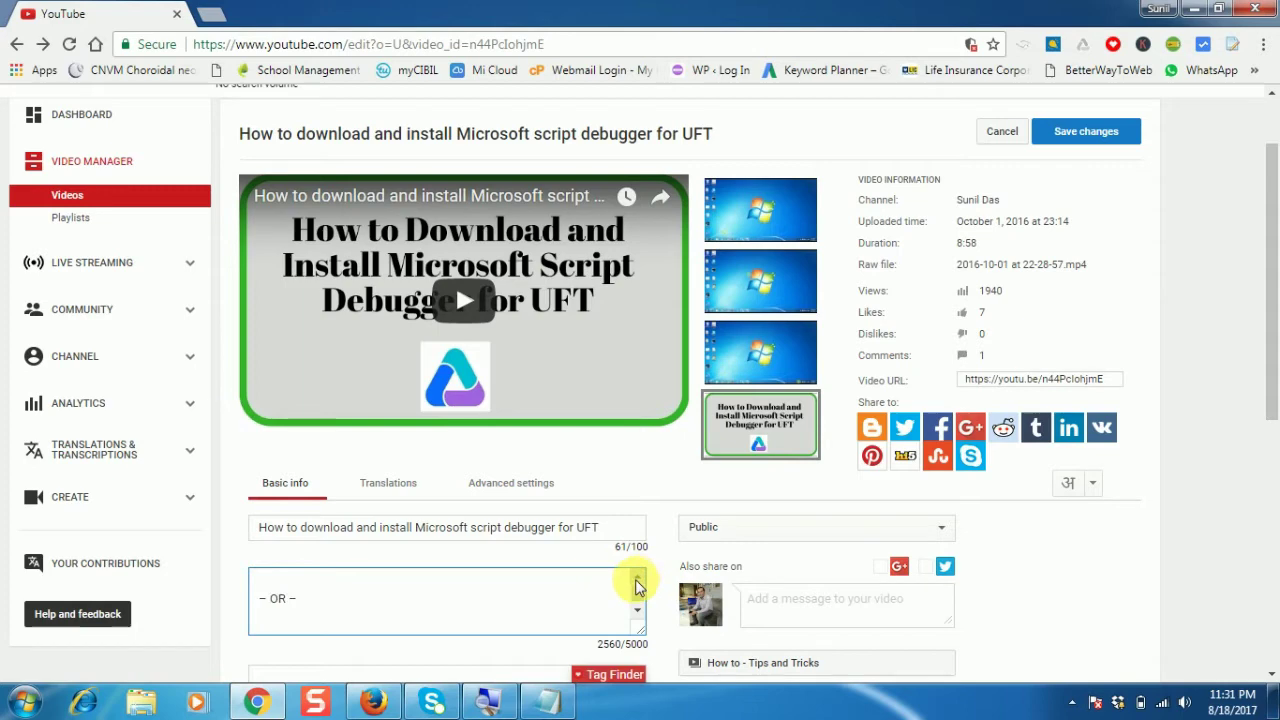
scroll(640, 585, down, 1)
scroll(640, 582, up, 1)
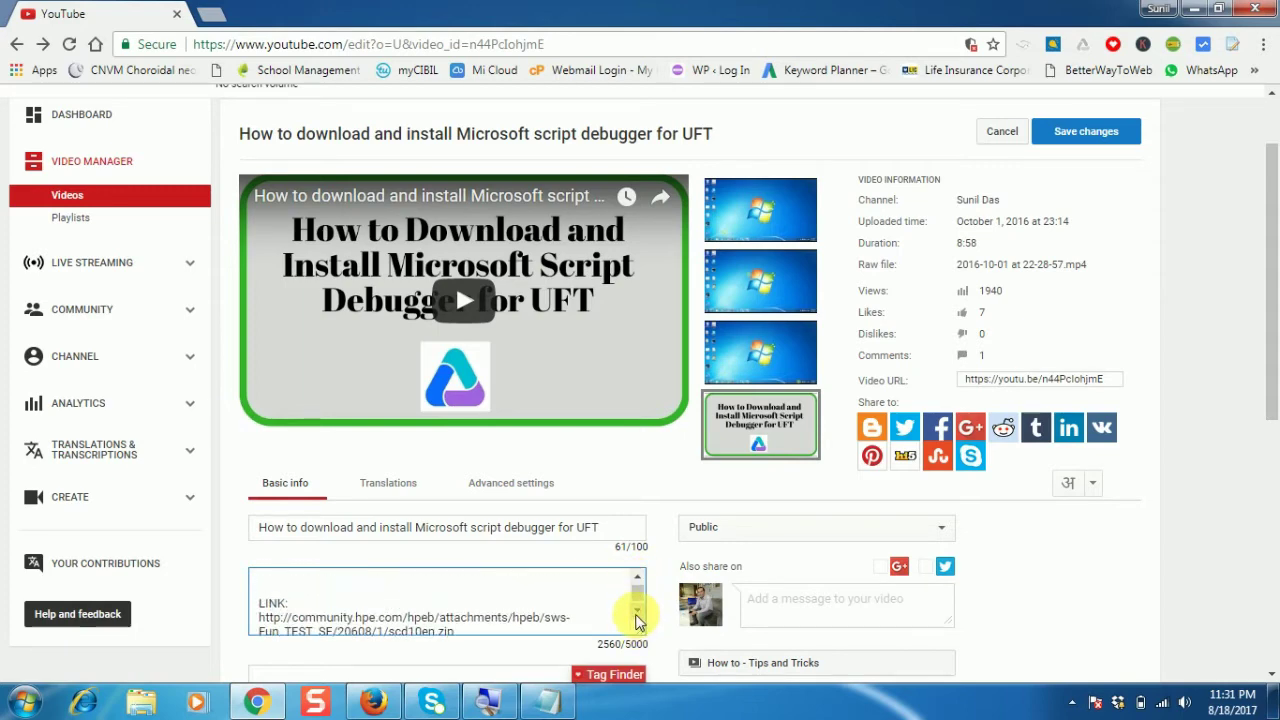
click(638, 617)
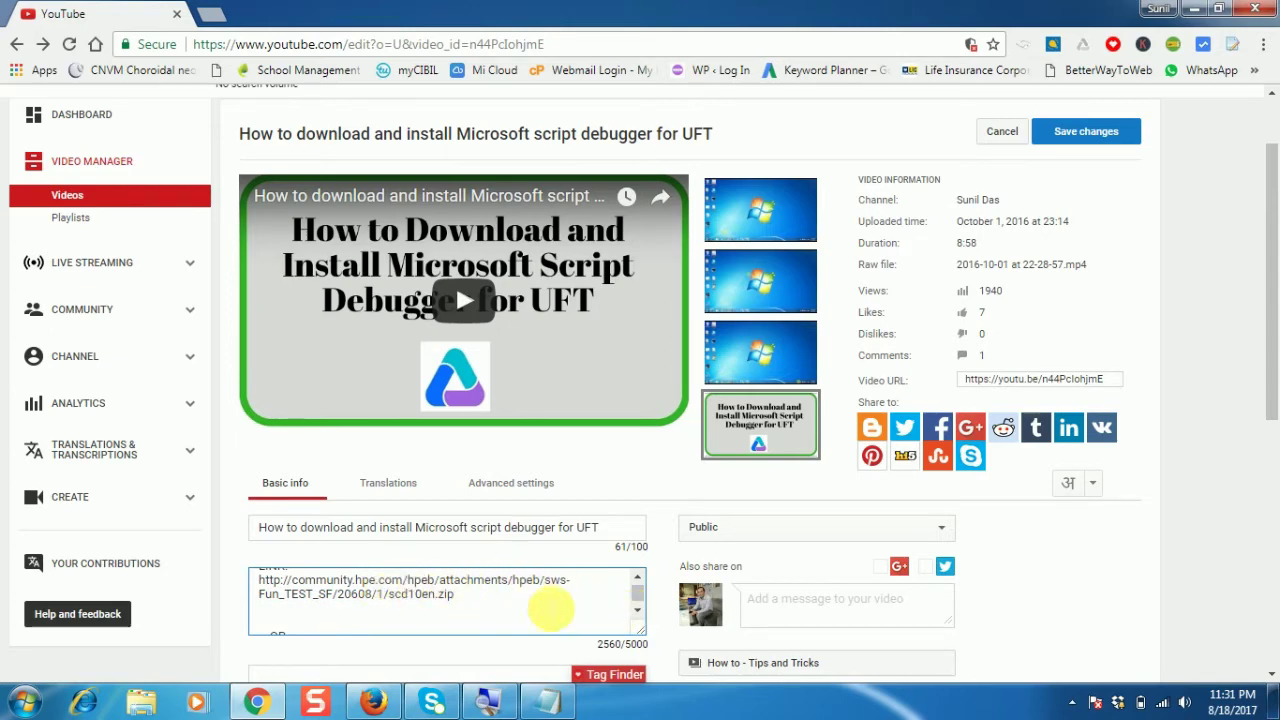
click(641, 611)
scroll(641, 611, down, 2)
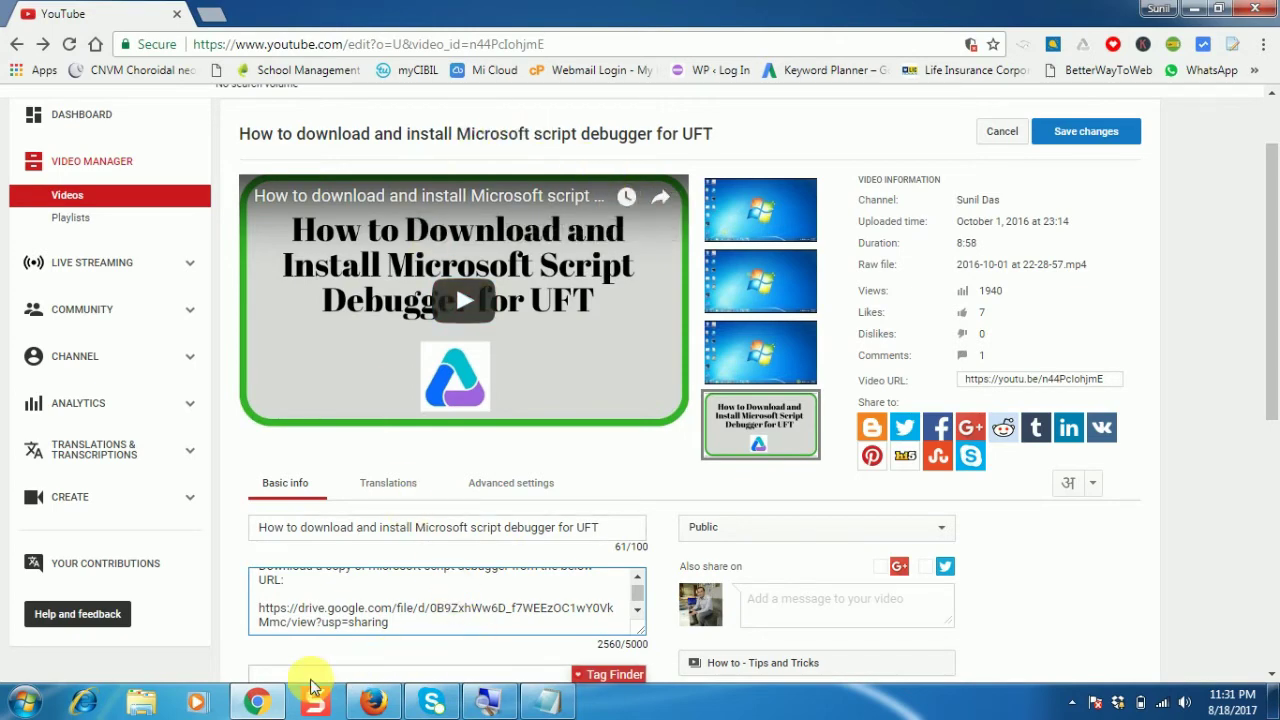
Show the My Easy Tech Support article scrolled to its LINK section with the community.hpe.com link
click(373, 700)
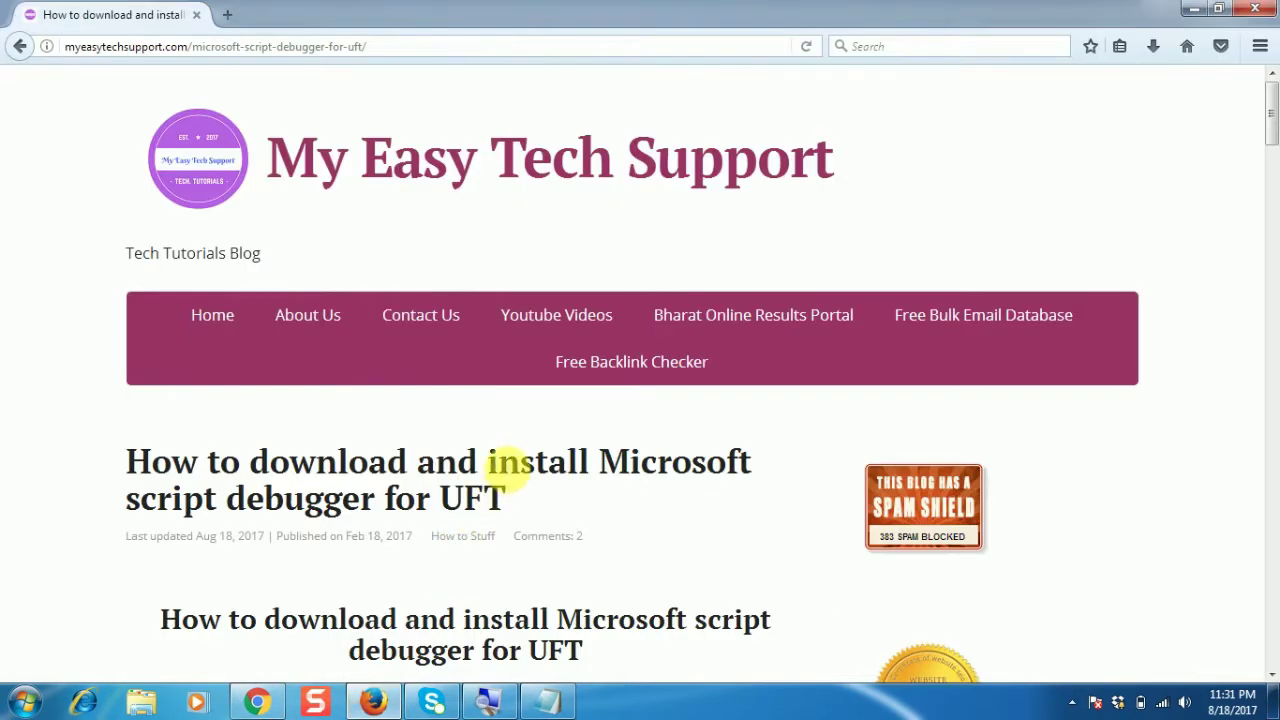
scroll(511, 479, down, 8)
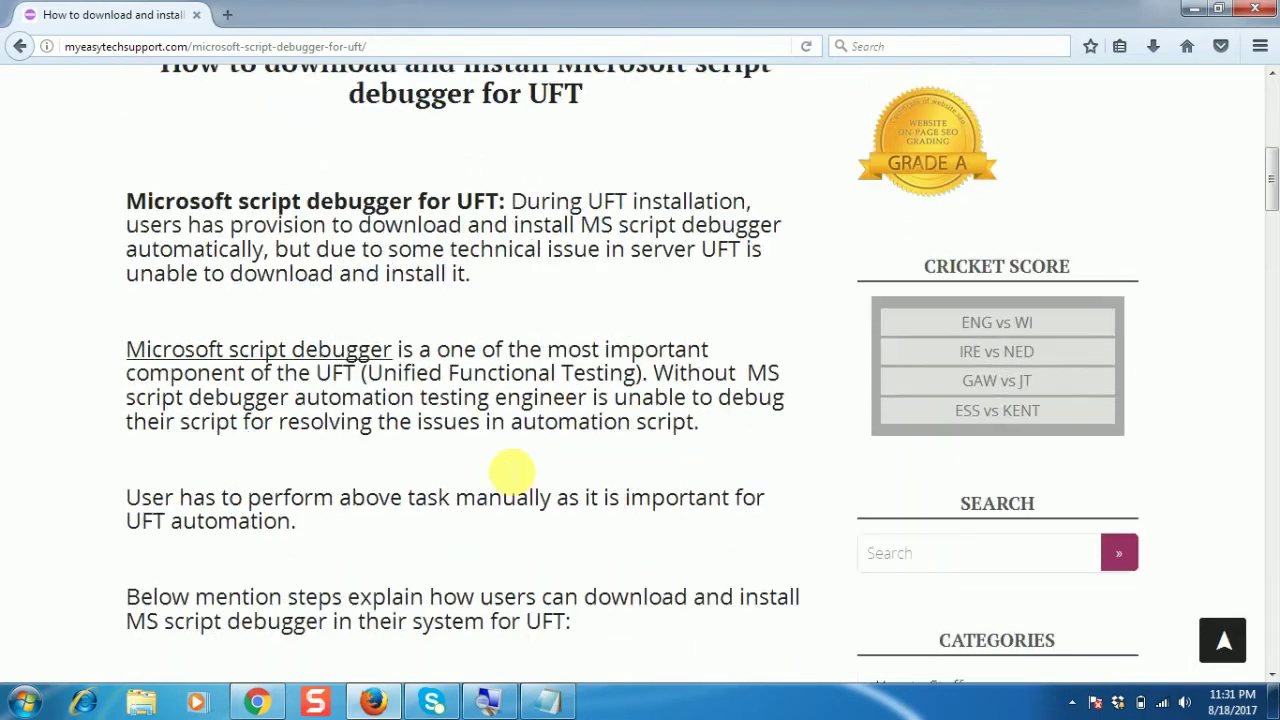
scroll(504, 464, down, 5)
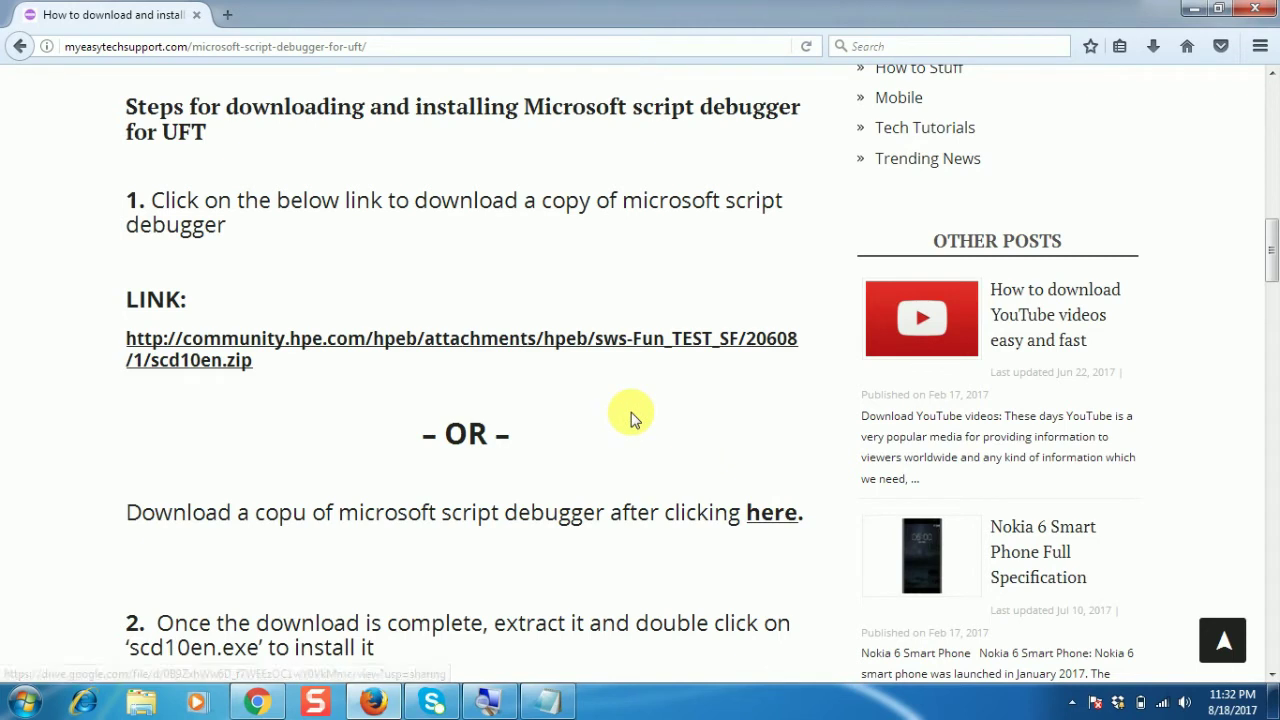
Download scd10en.zip from the community.hpe.com link, saving the file to disk
click(606, 347)
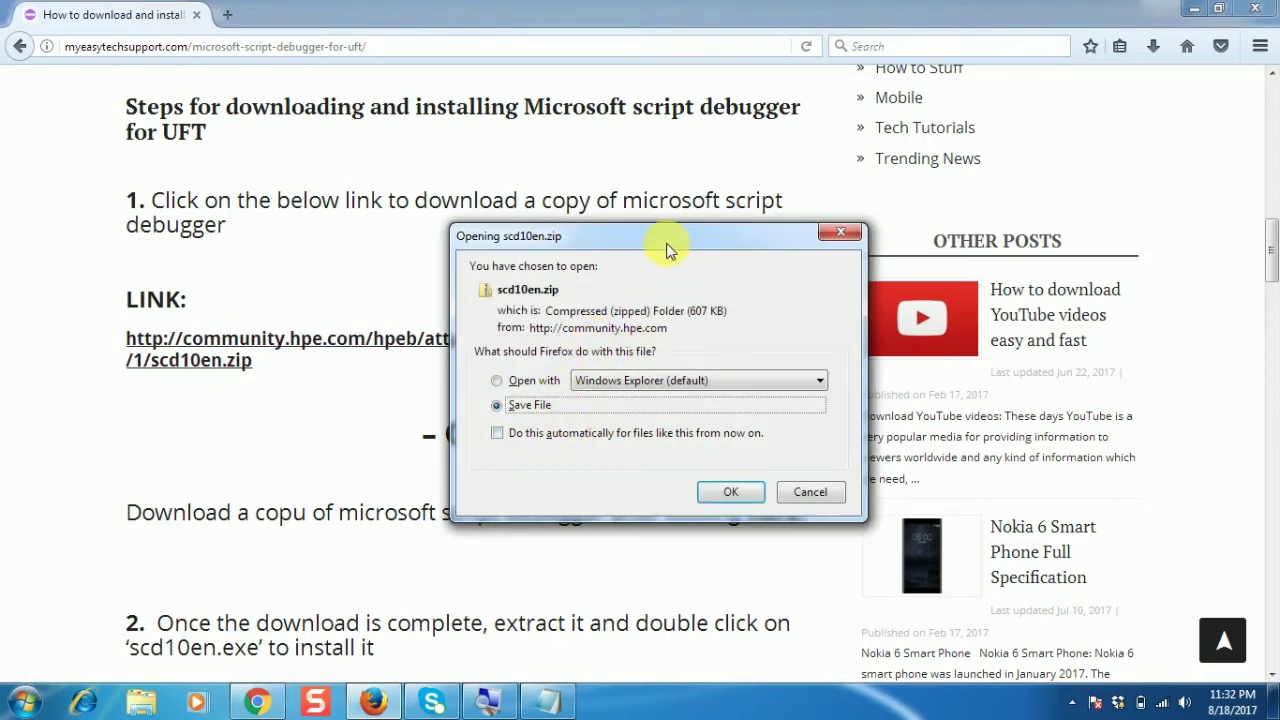
drag(668, 247, 682, 208)
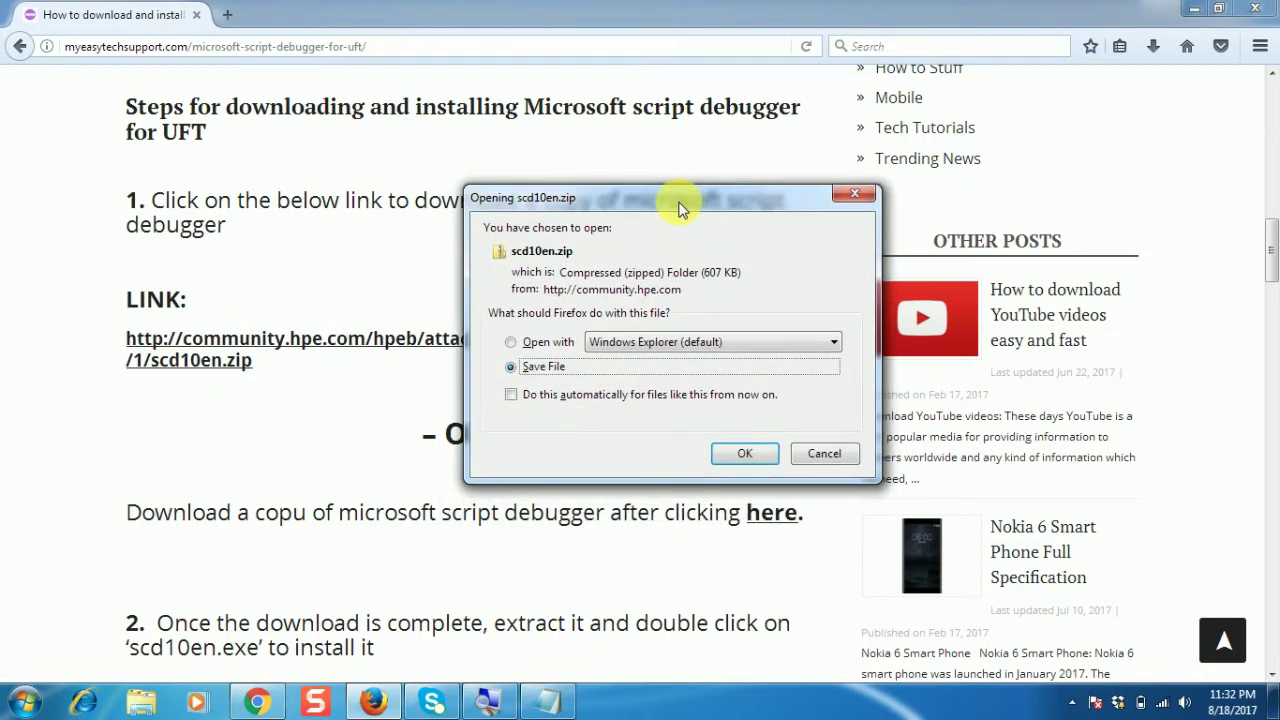
click(740, 456)
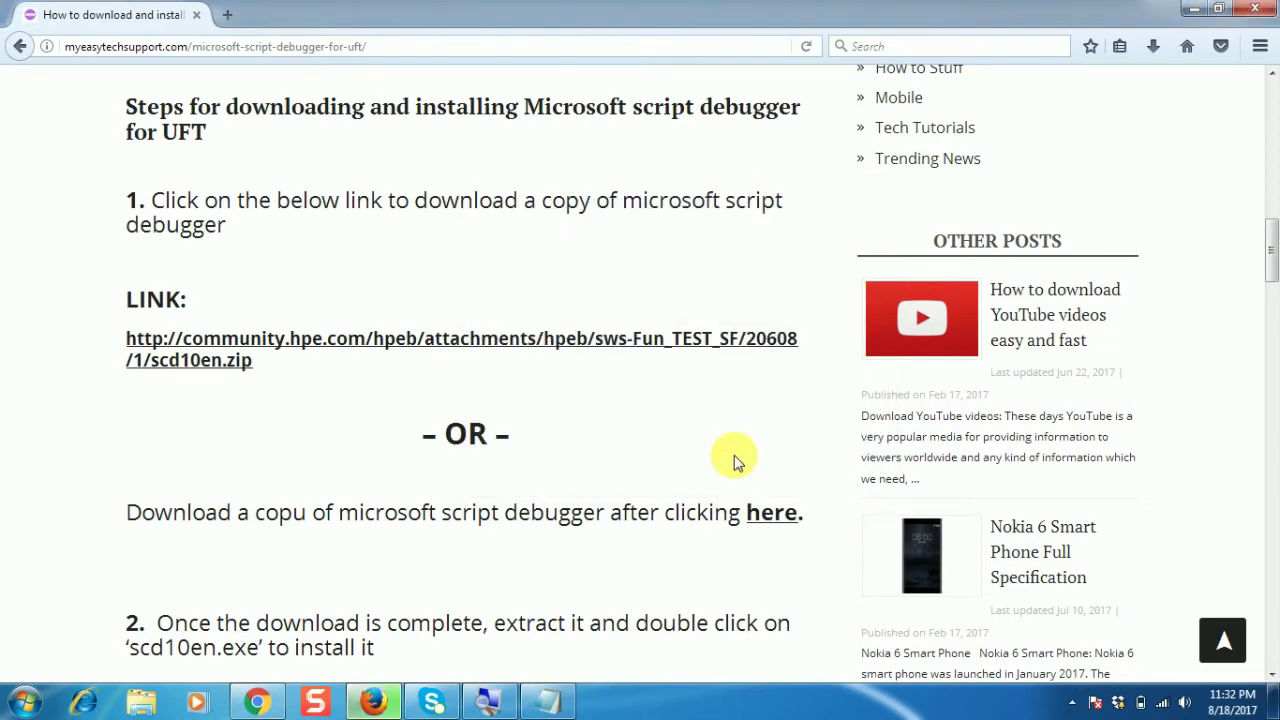
Open the folder containing scd10en.zip from Firefox's downloads list
click(1152, 50)
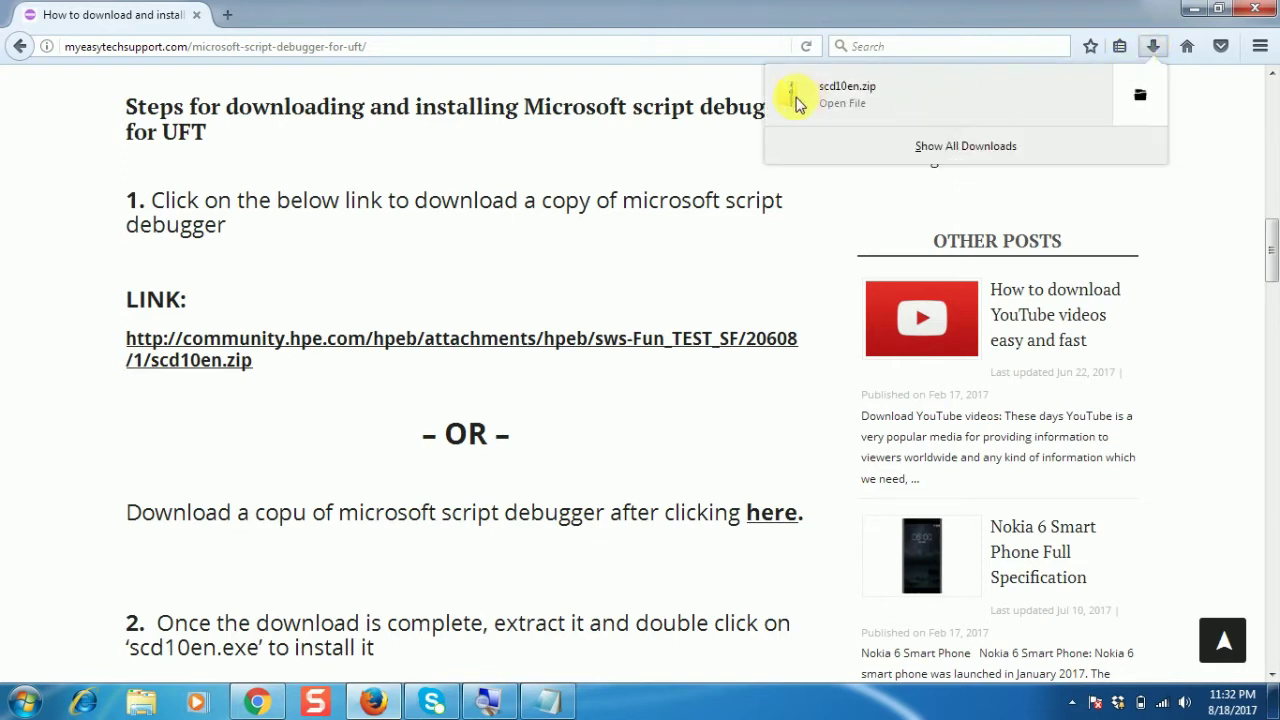
right_click(904, 96)
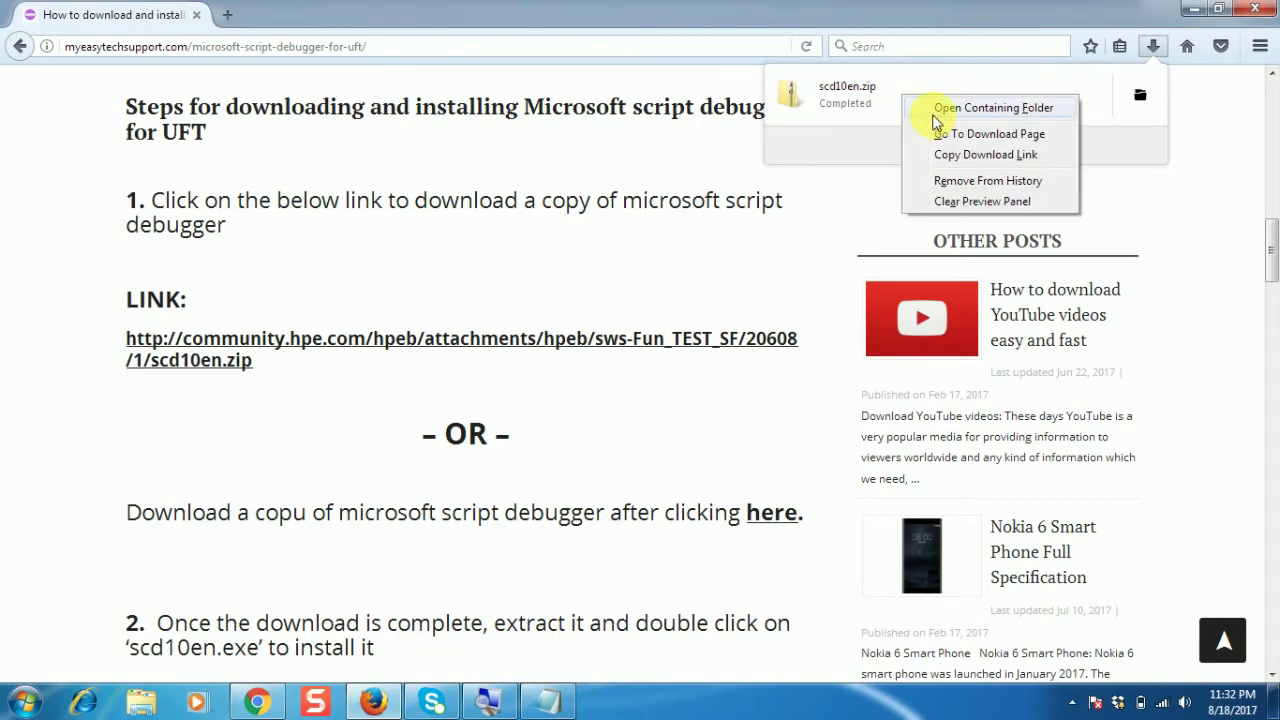
click(936, 110)
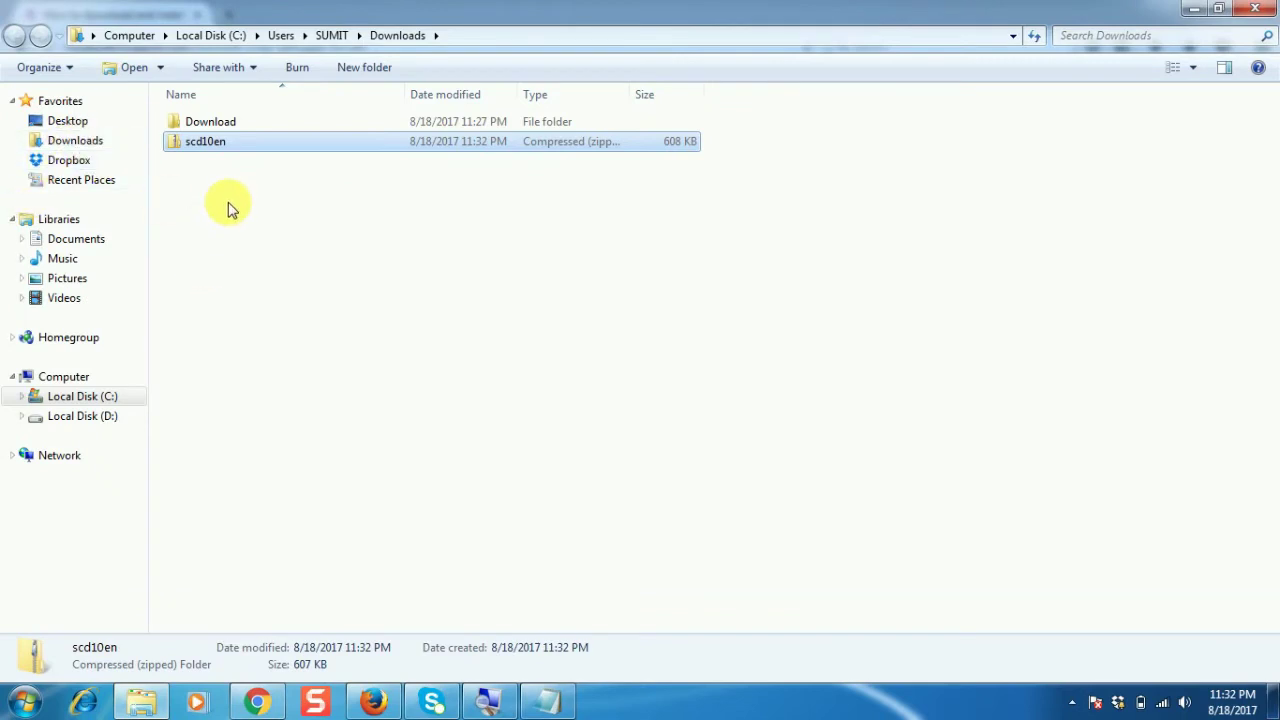
Extract all files from scd10en.zip and open the extracted Microsoft Script Debugger folder
click(232, 229)
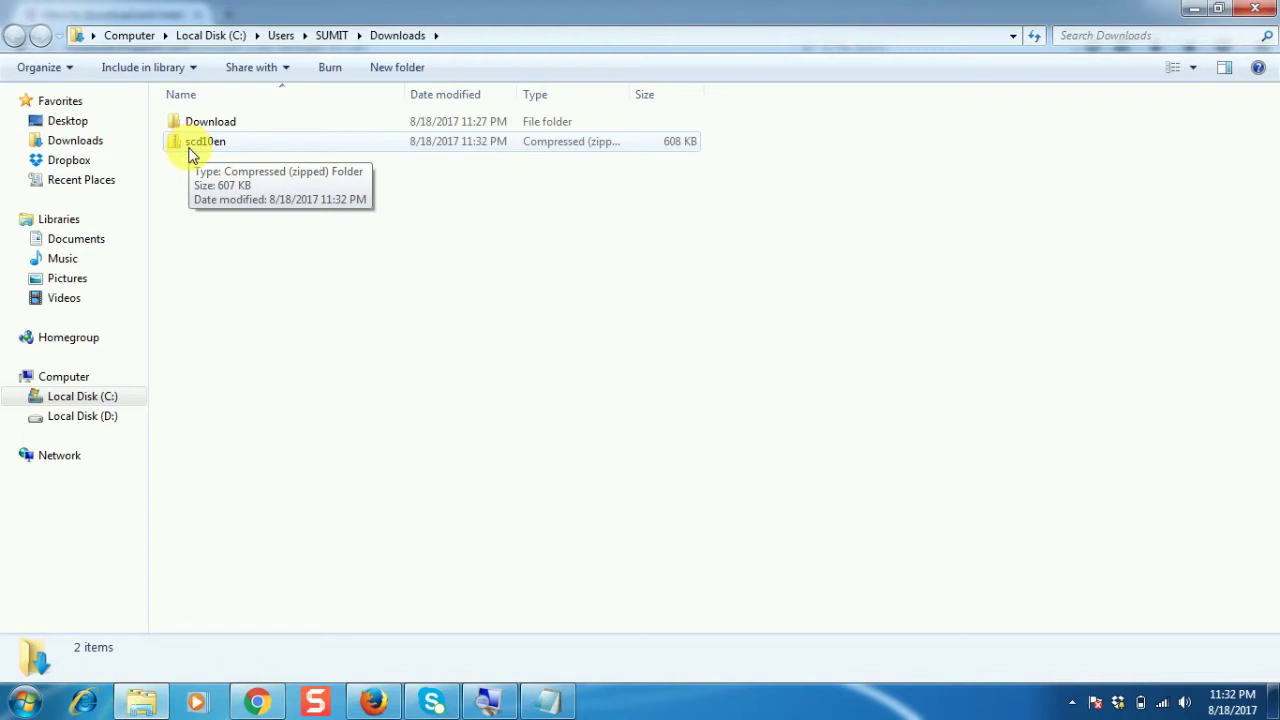
right_click(194, 150)
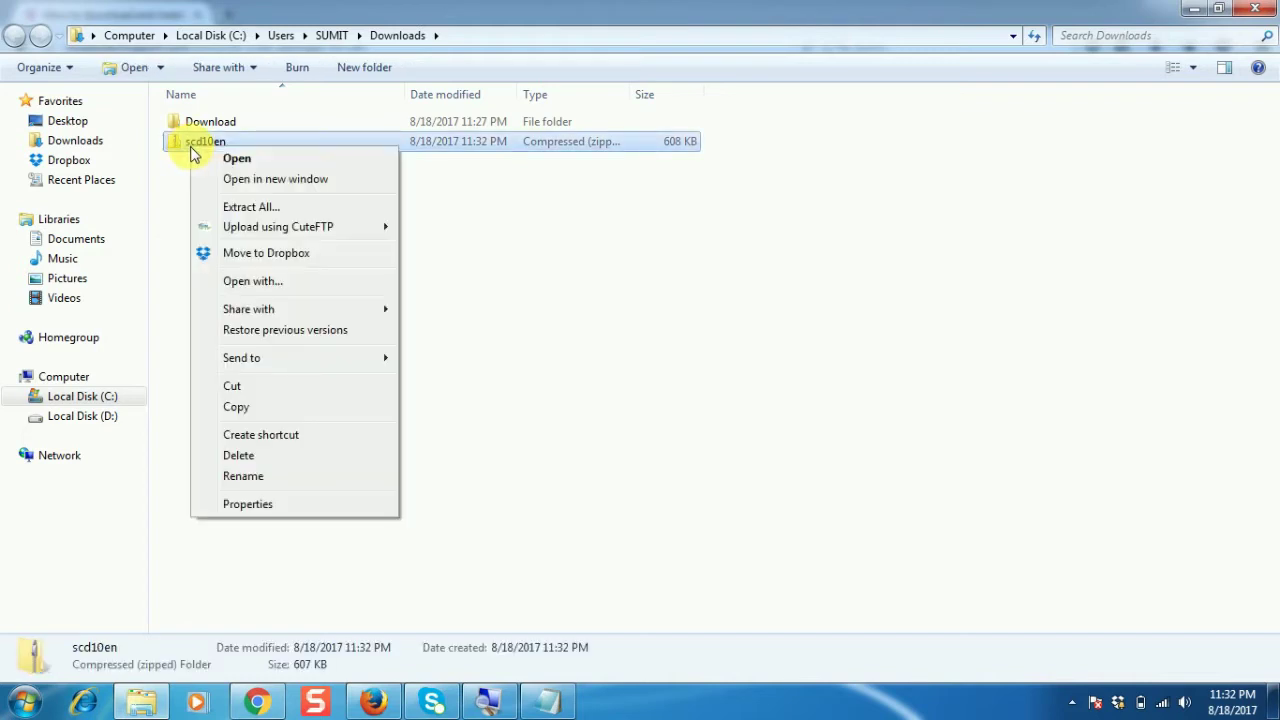
click(254, 207)
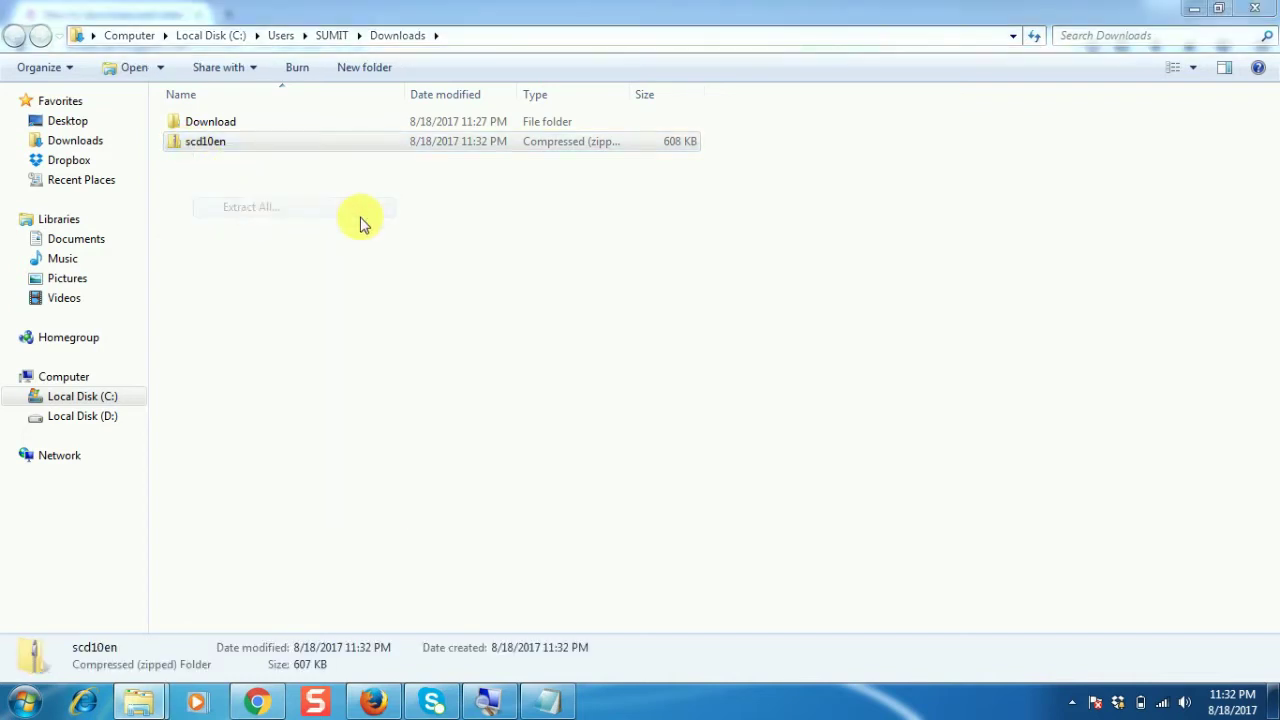
click(816, 533)
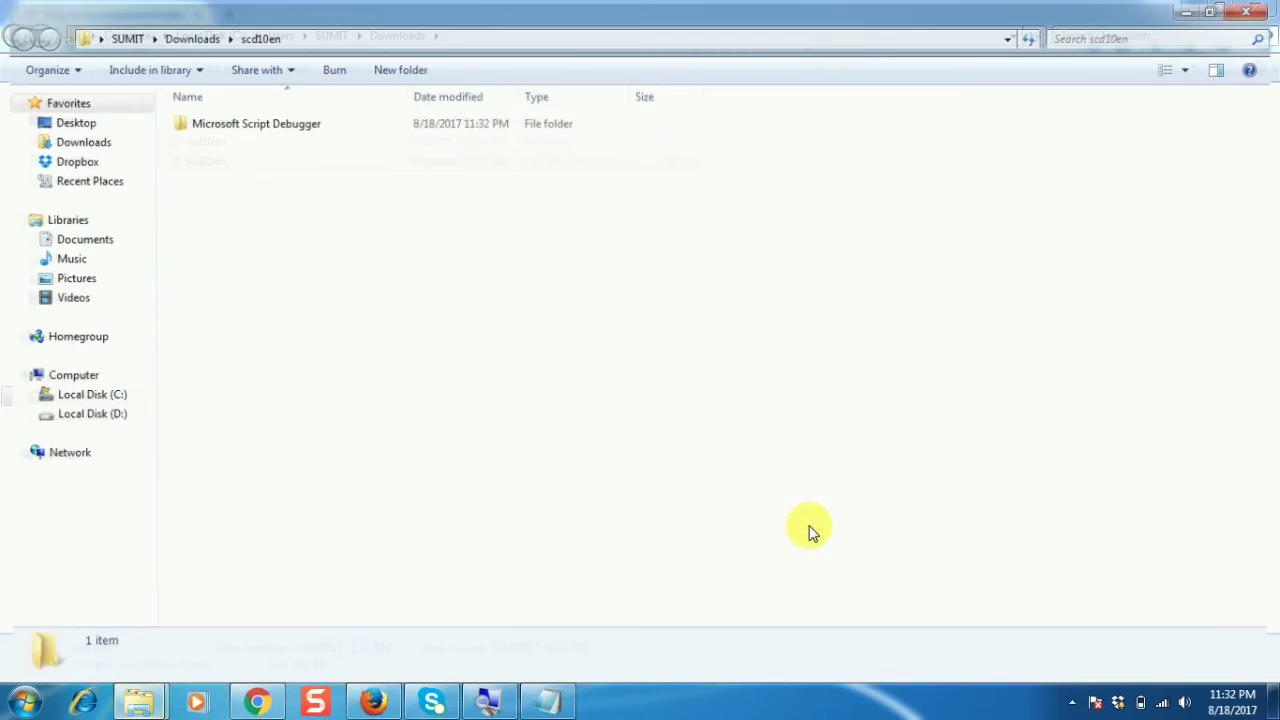
double_click(226, 126)
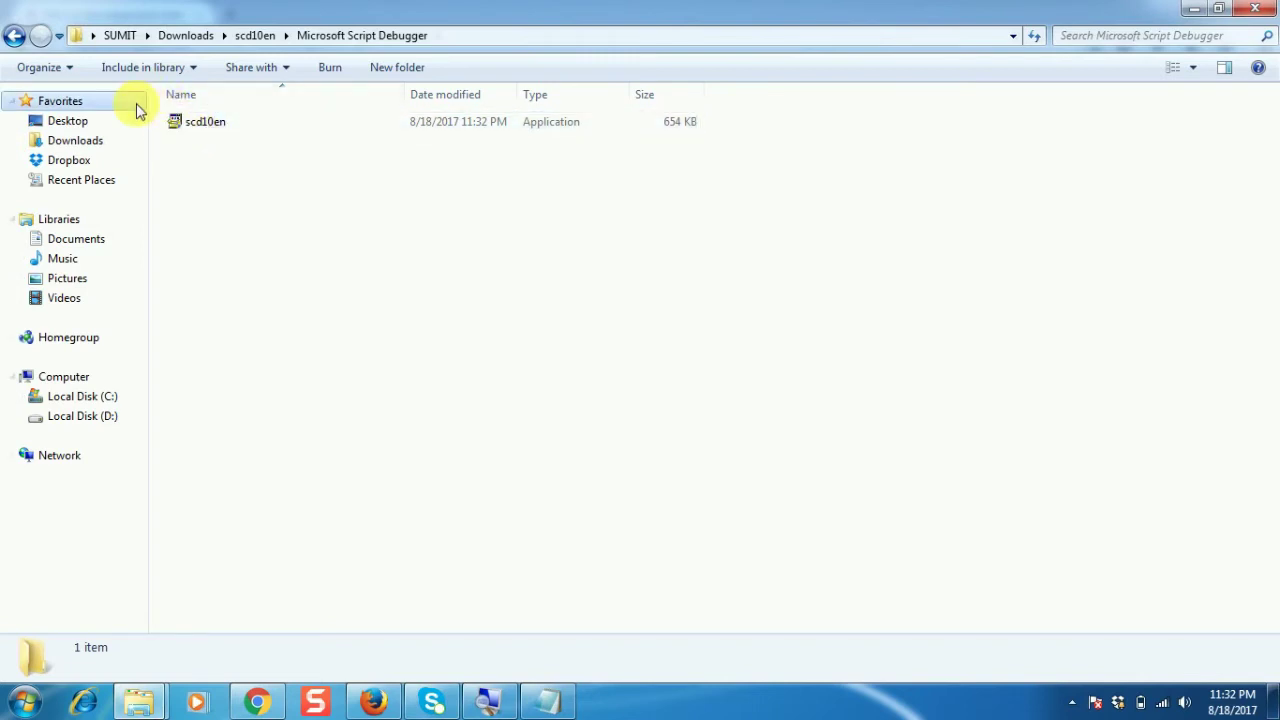
Run the scd10en installer, accept the licence, and install to C:\Program Files (x86)\Microsoft Script Debugger
double_click(199, 130)
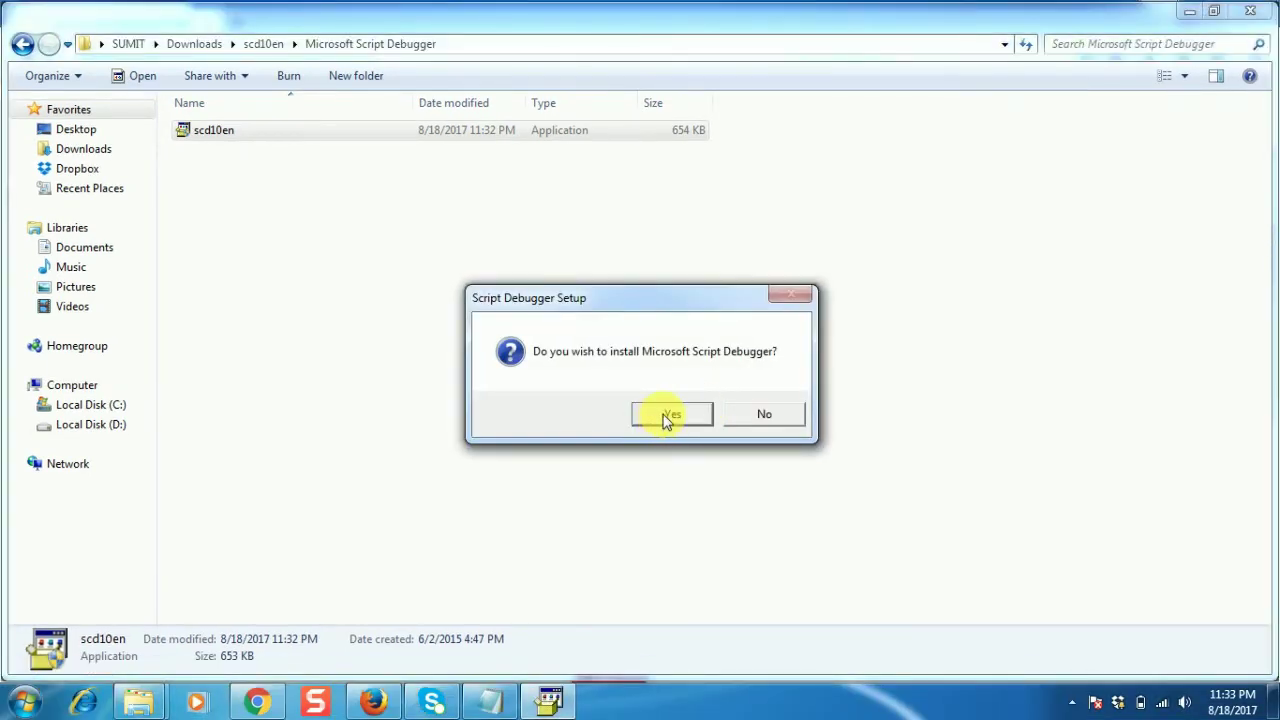
click(666, 414)
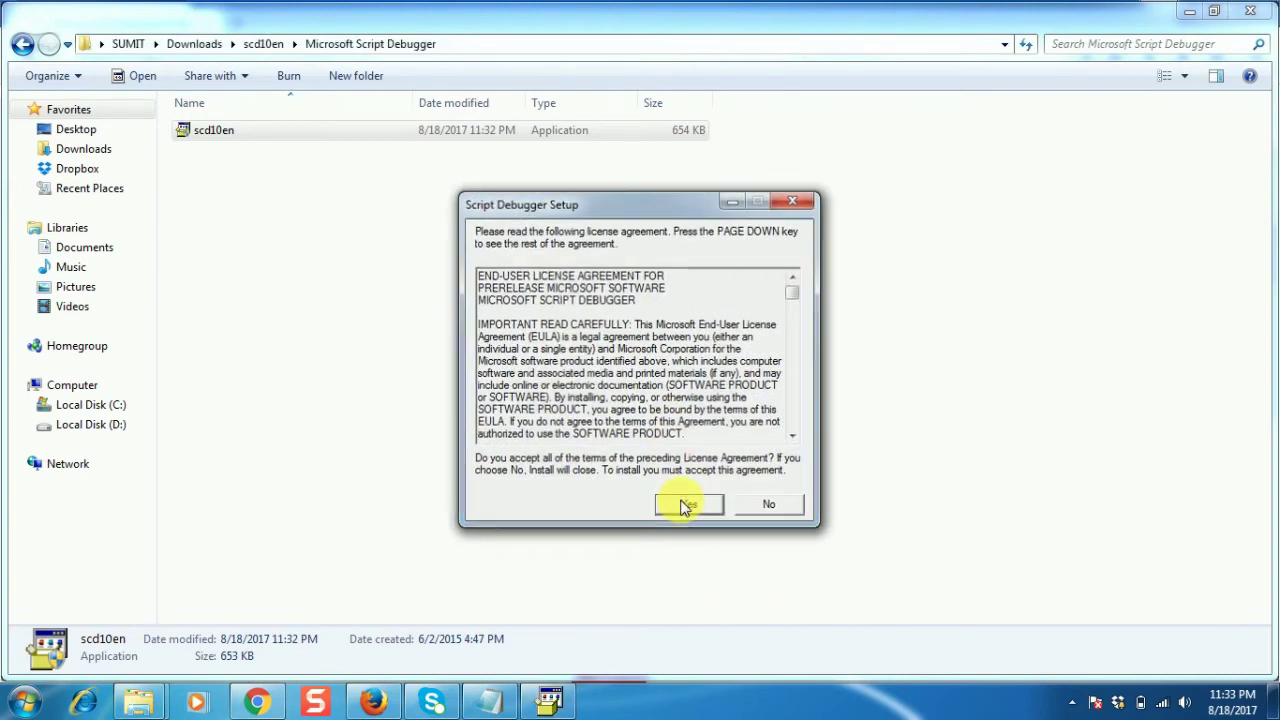
click(683, 506)
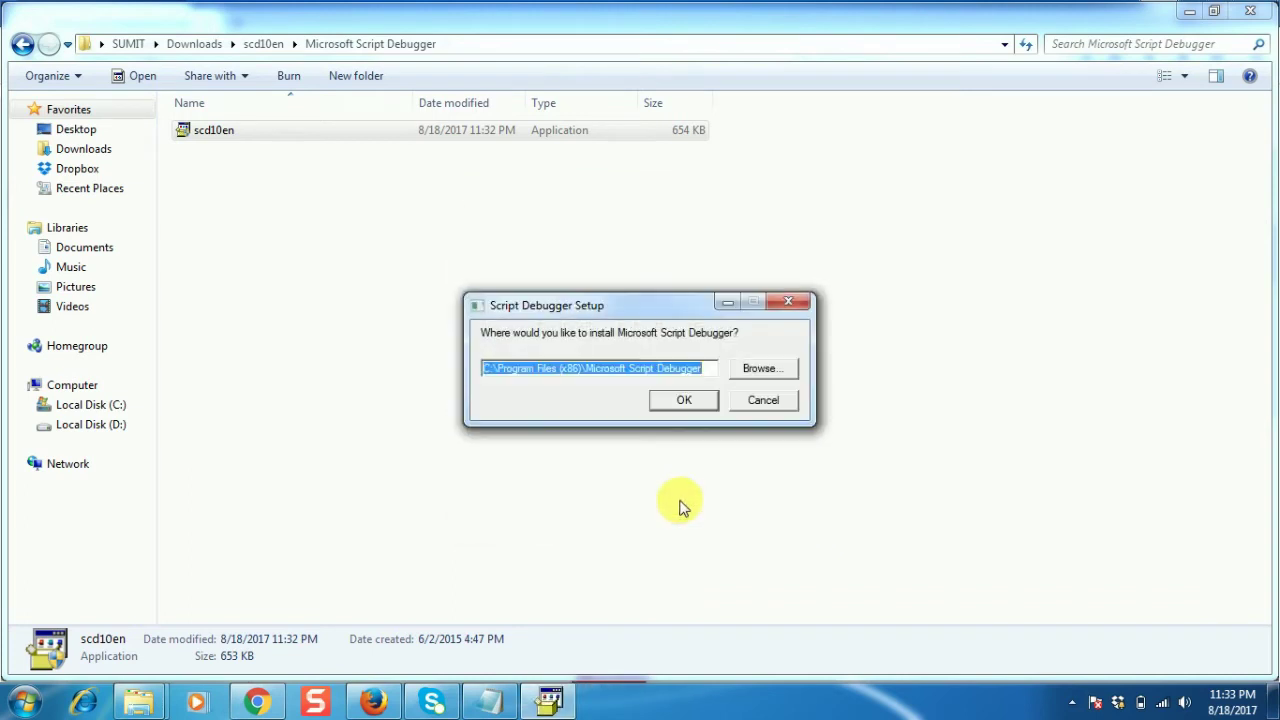
click(670, 412)
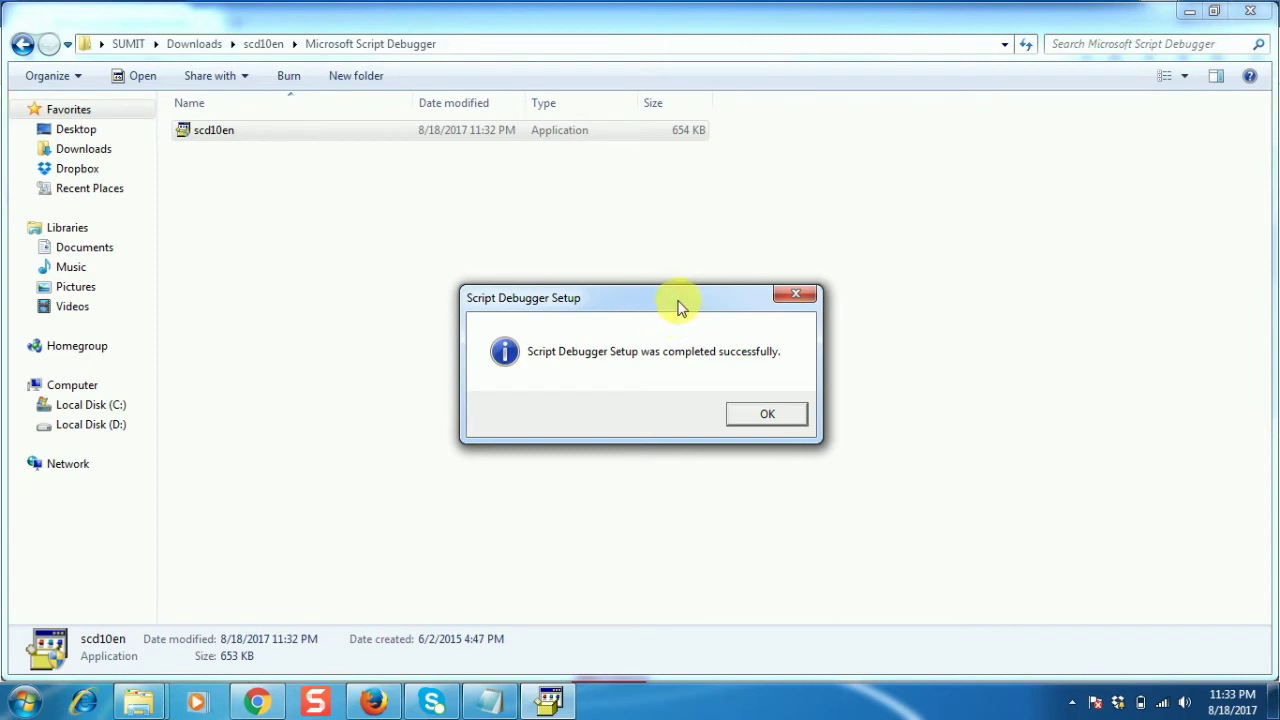
click(766, 418)
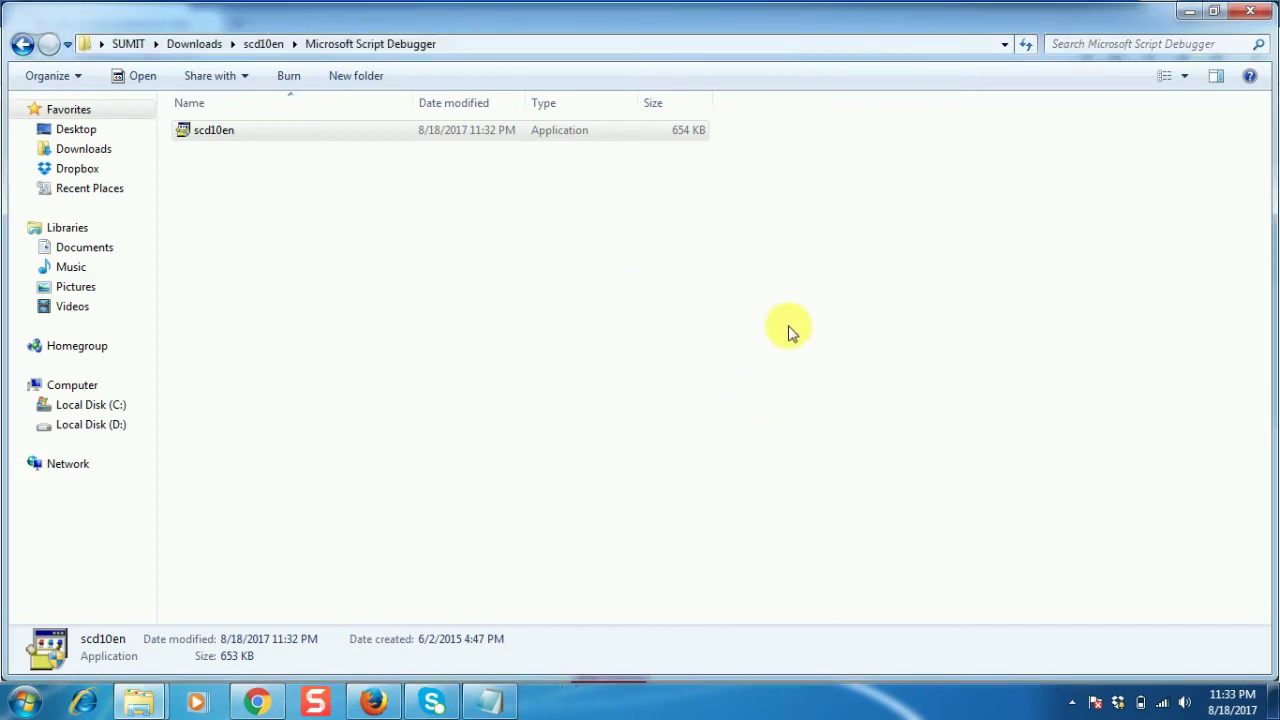
Close both Explorer folder windows and minimize Firefox and the YouTube window
click(1252, 10)
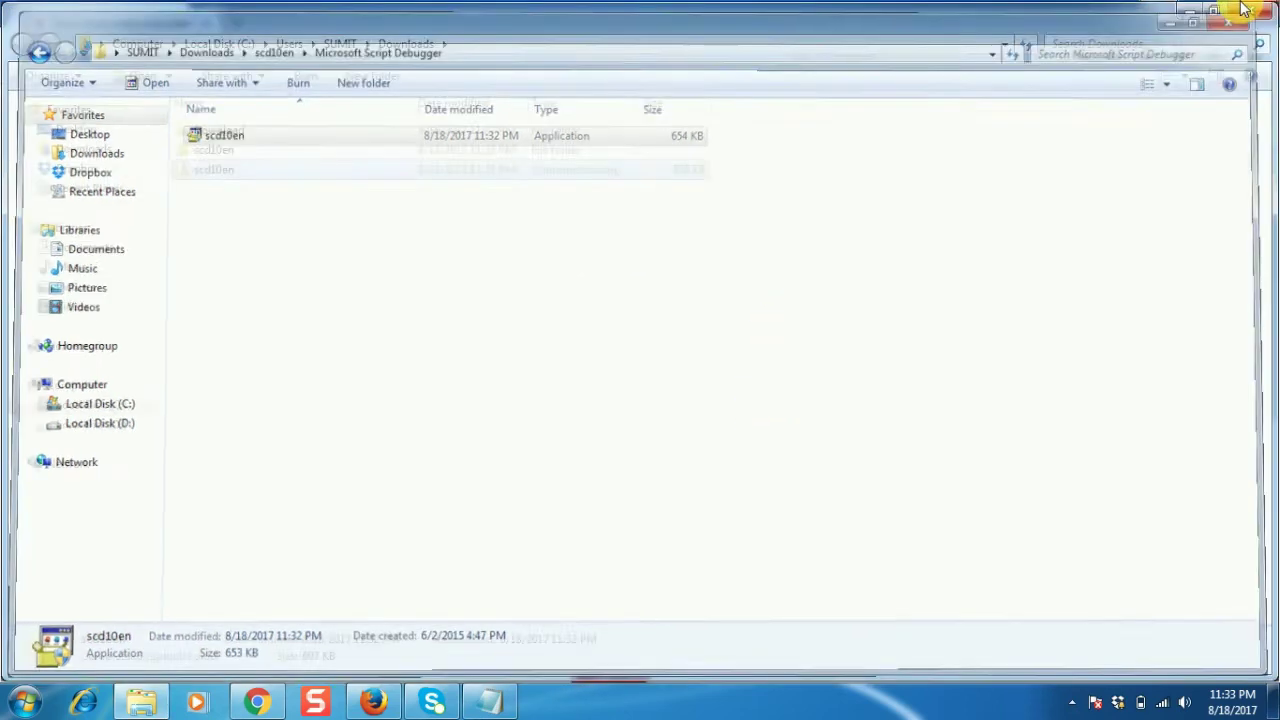
click(1250, 10)
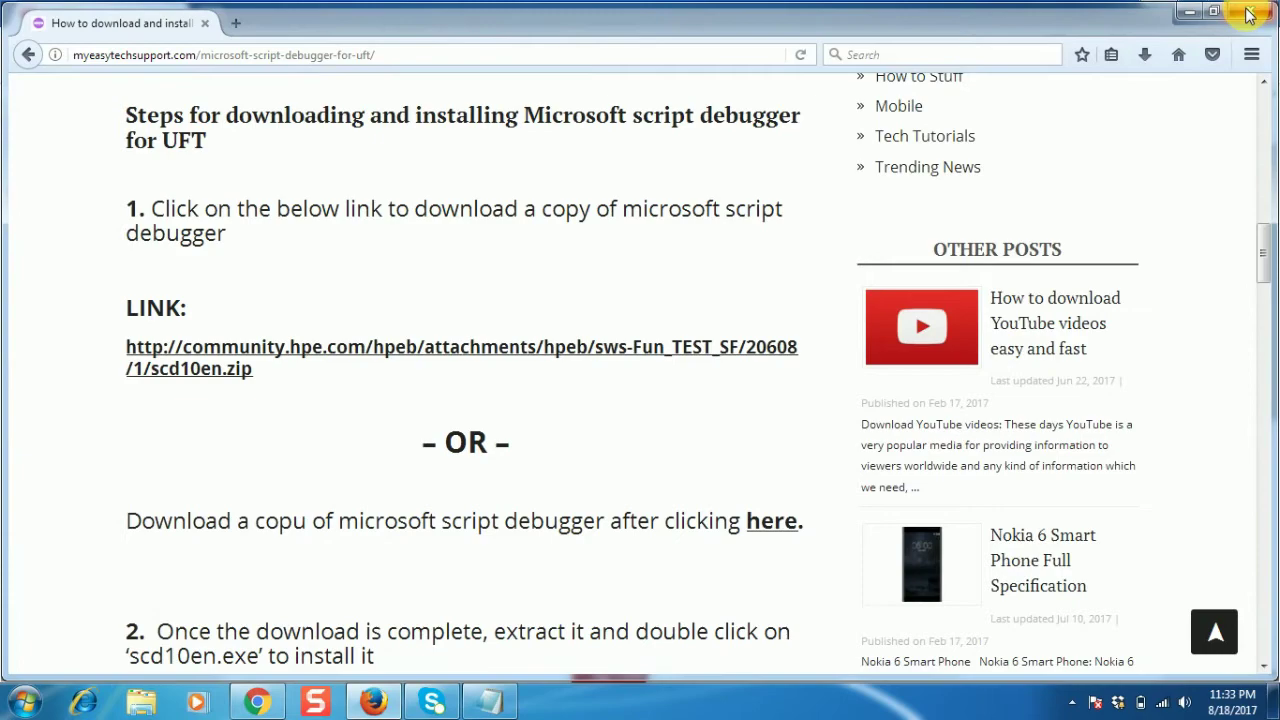
click(1187, 14)
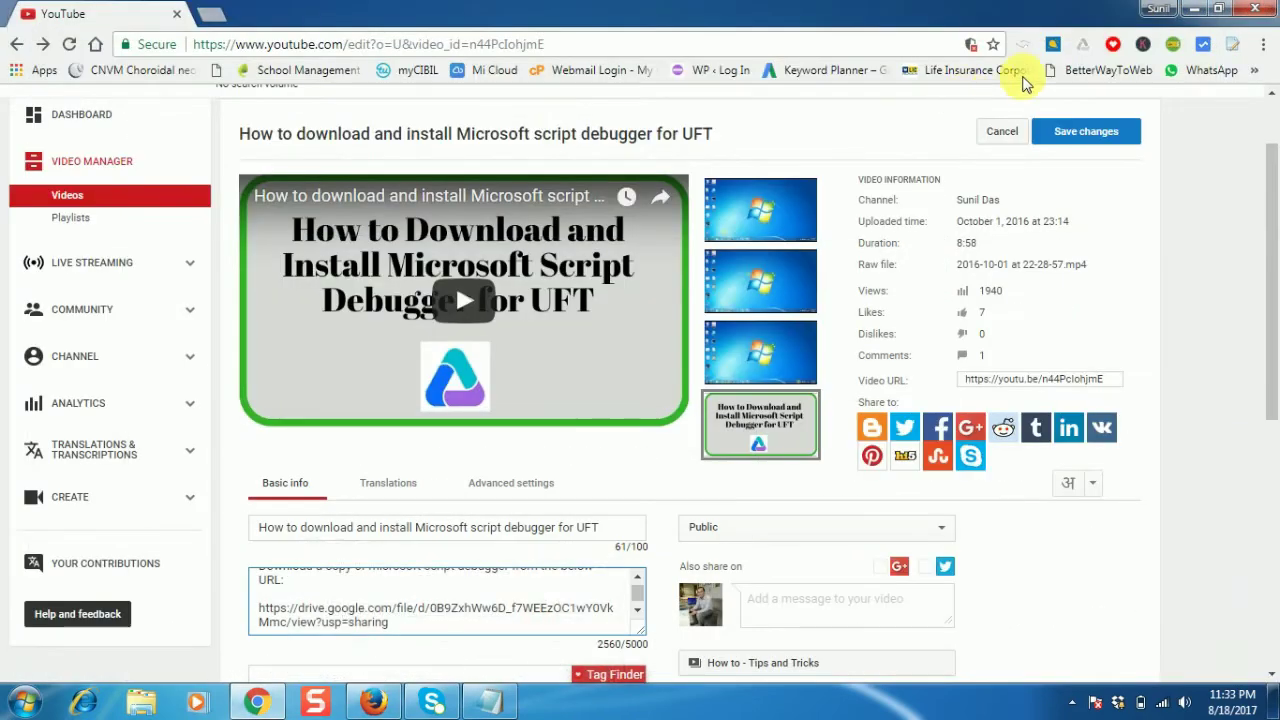
click(1190, 12)
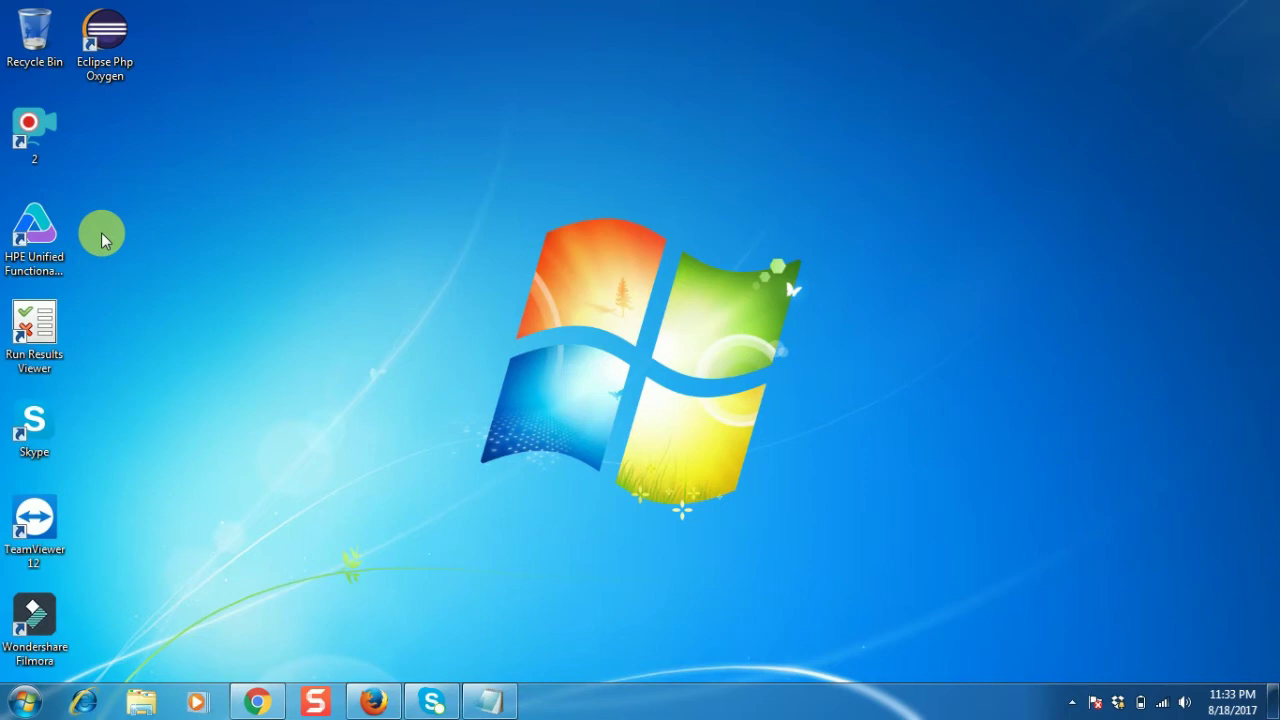
Launch UFT past the license warning and Add-in Manager, then open GUITest1's Action1
click(40, 222)
click(42, 229)
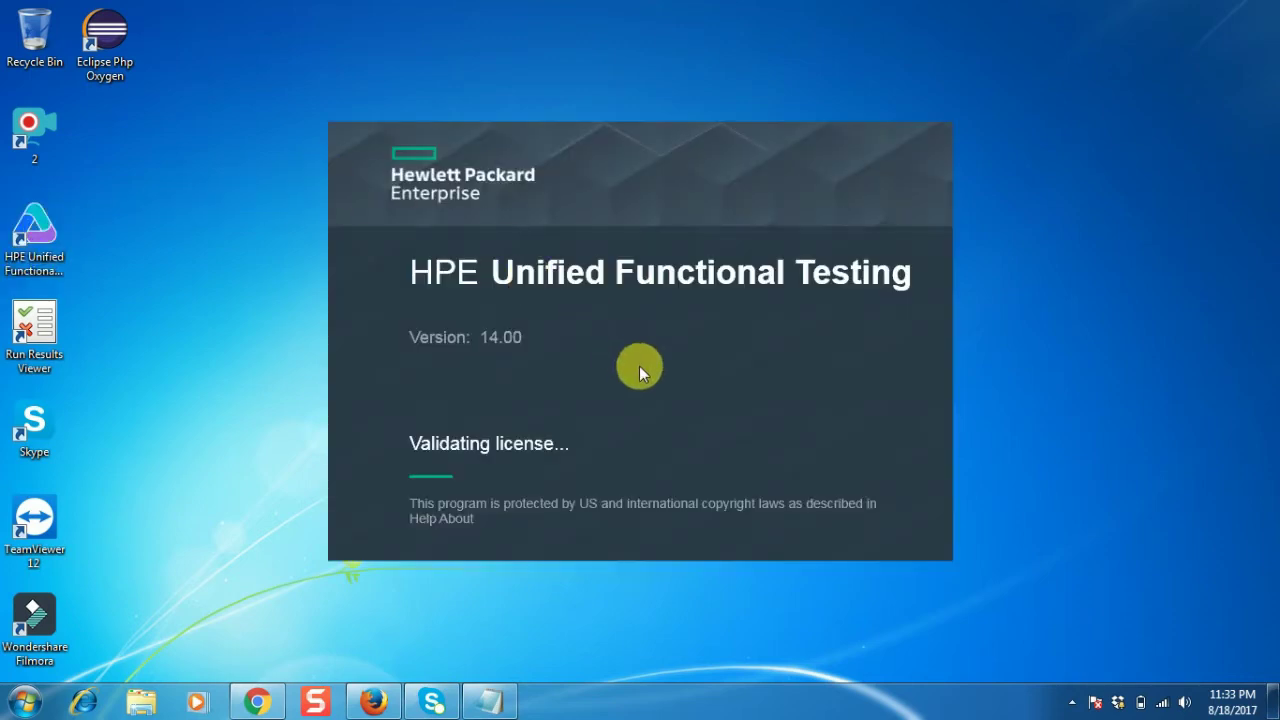
click(800, 440)
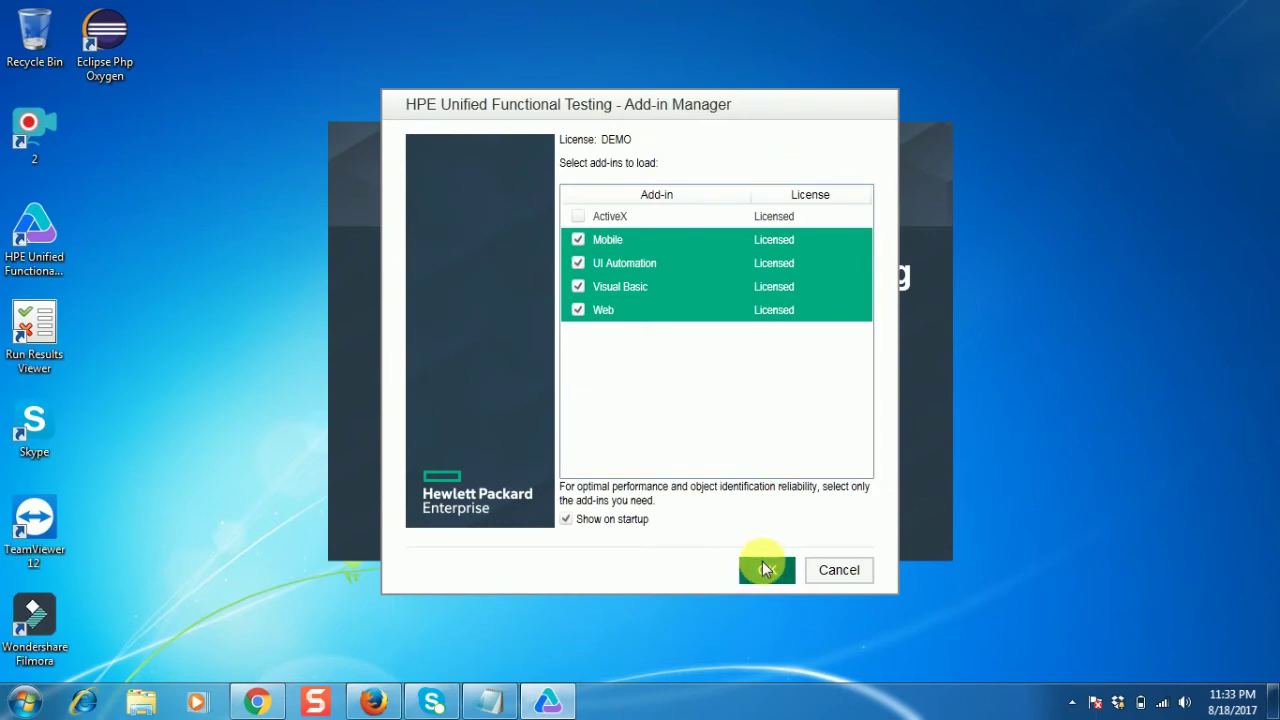
click(765, 569)
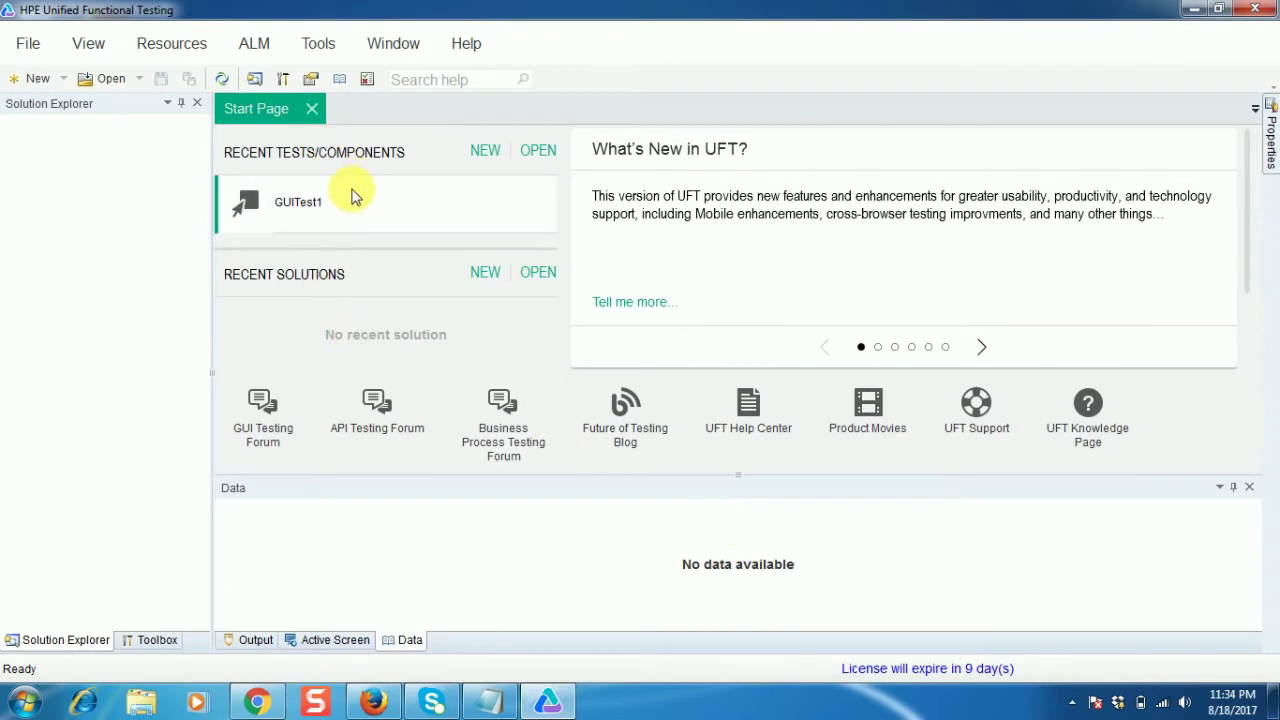
click(280, 202)
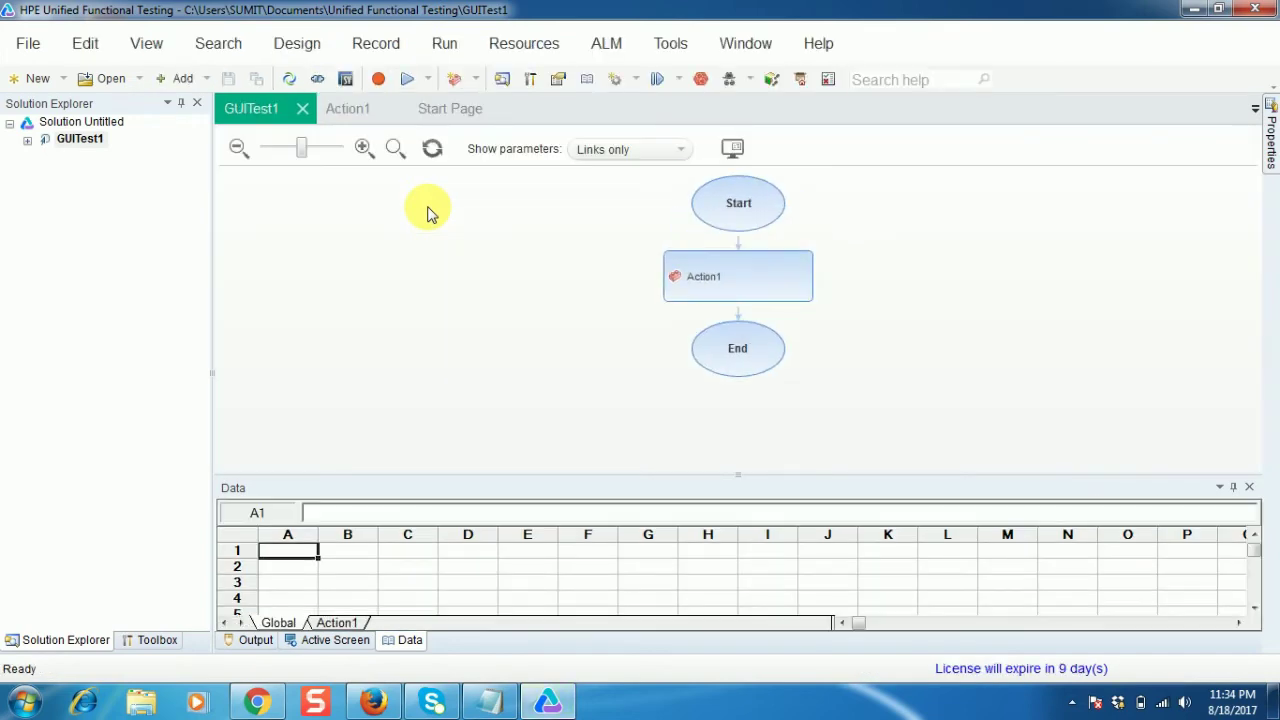
click(352, 110)
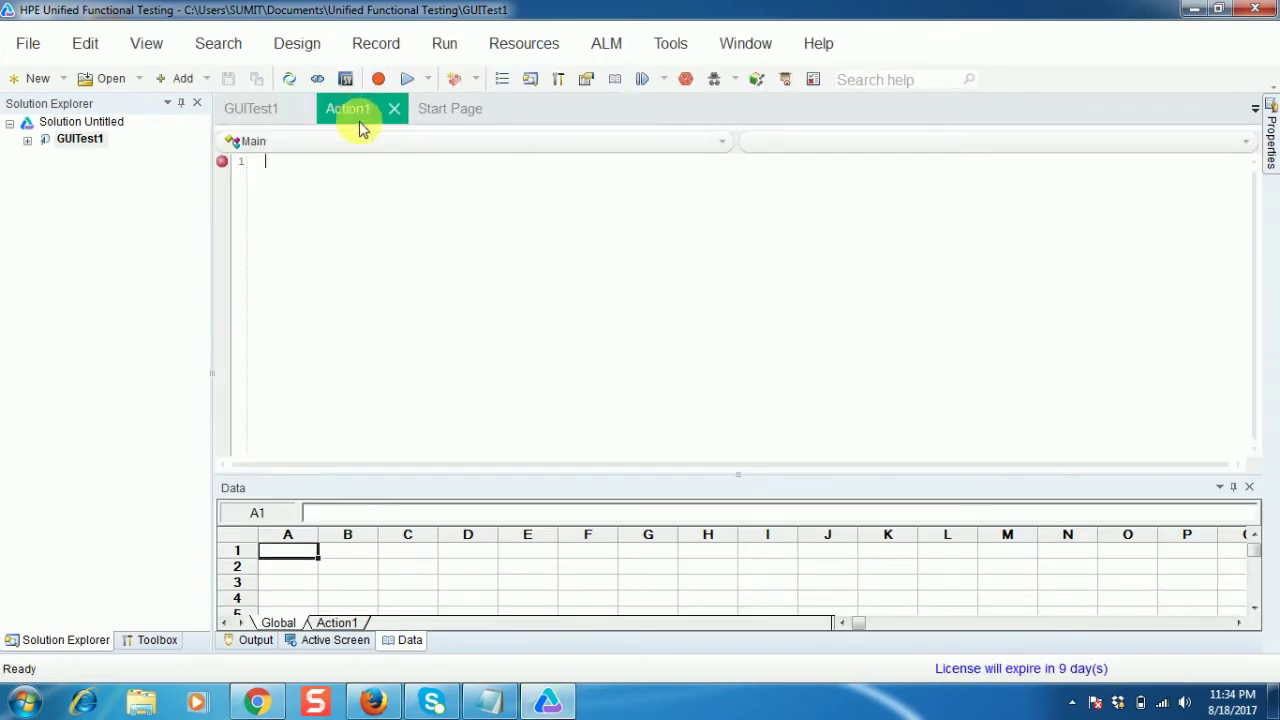
Copy the whole script from Notepad and paste it into the Action1 editor
click(490, 702)
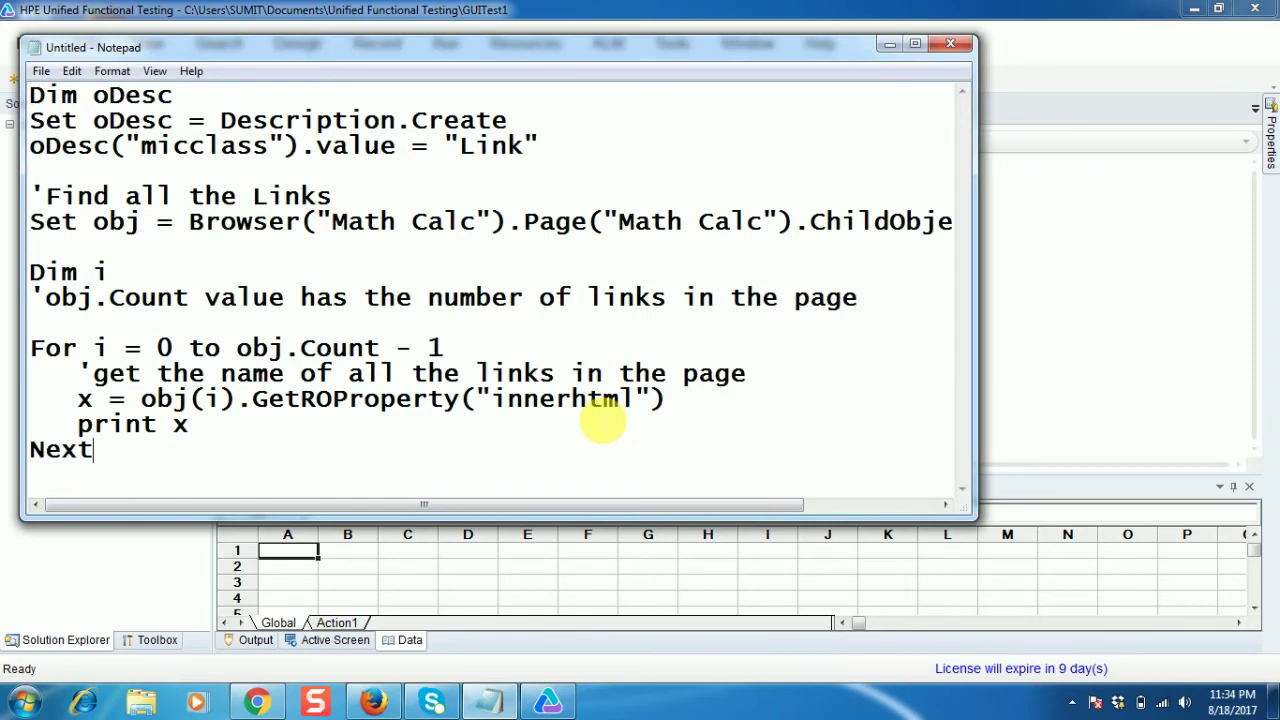
key(ctrl+a)
key(ctrl+c)
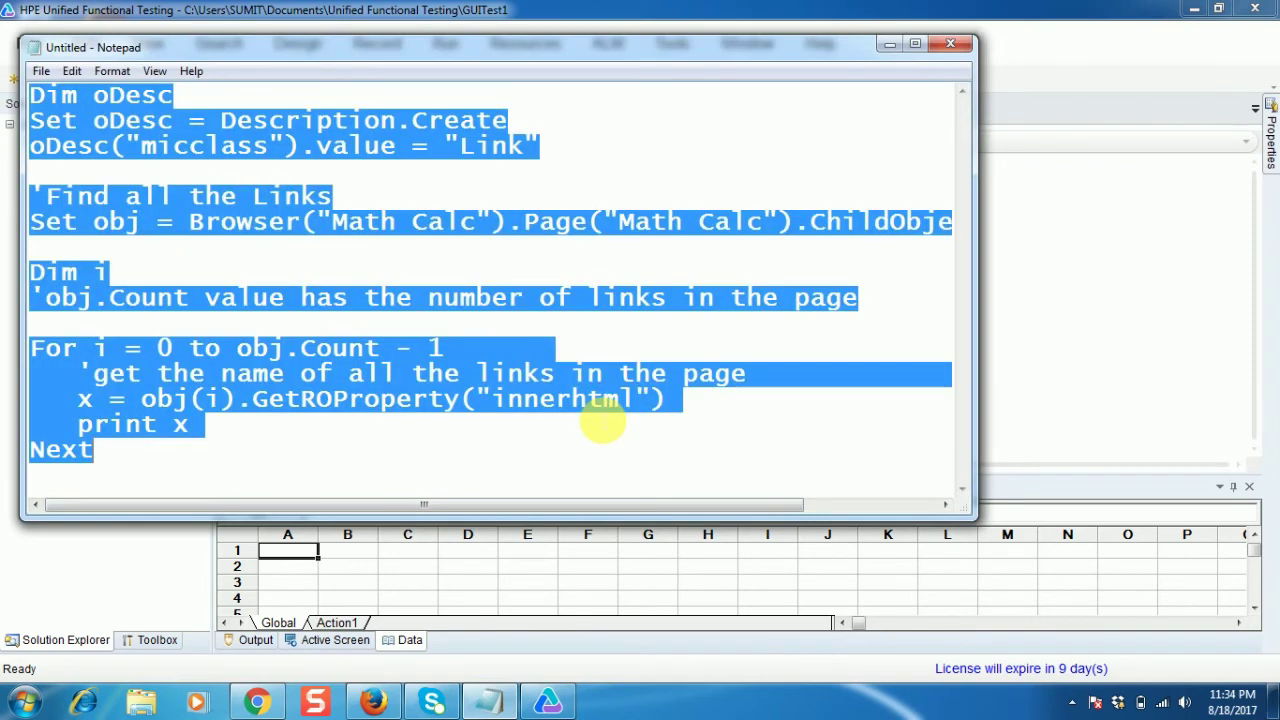
click(1122, 295)
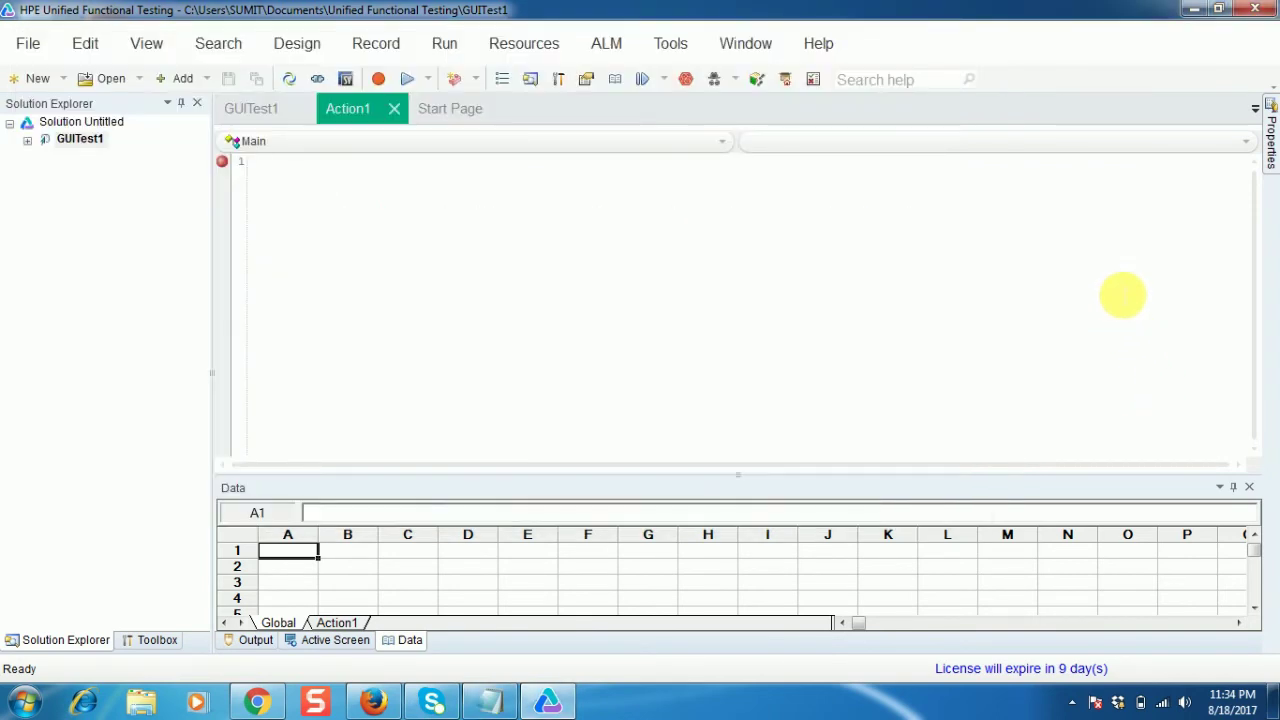
key(ctrl+v)
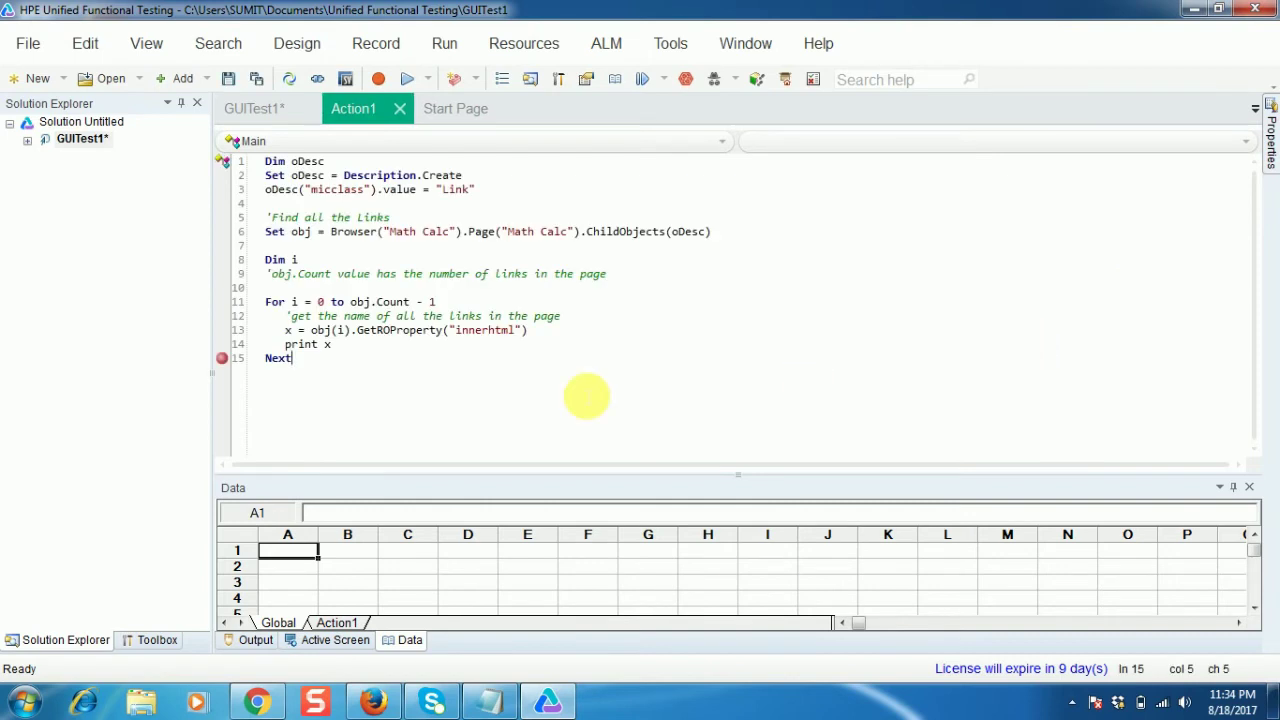
click(222, 360)
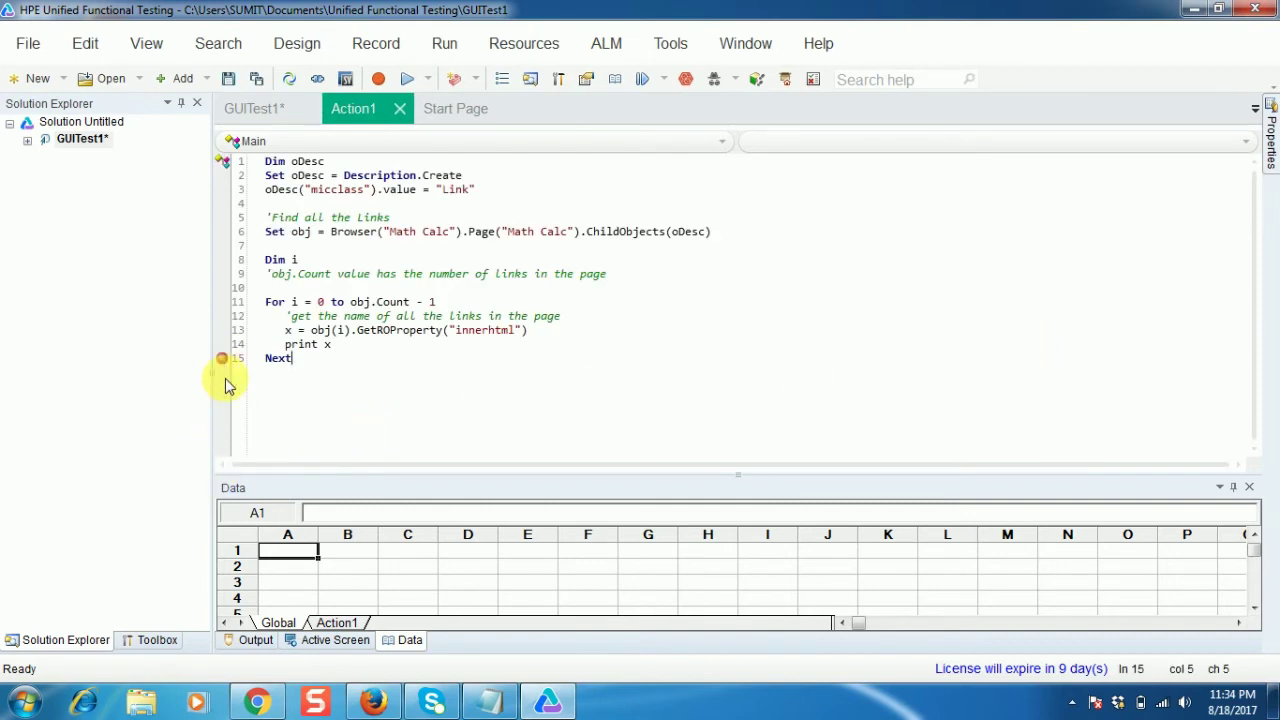
Set a breakpoint on line 6, adding and then removing breakpoints on lines 11 and 13
click(222, 232)
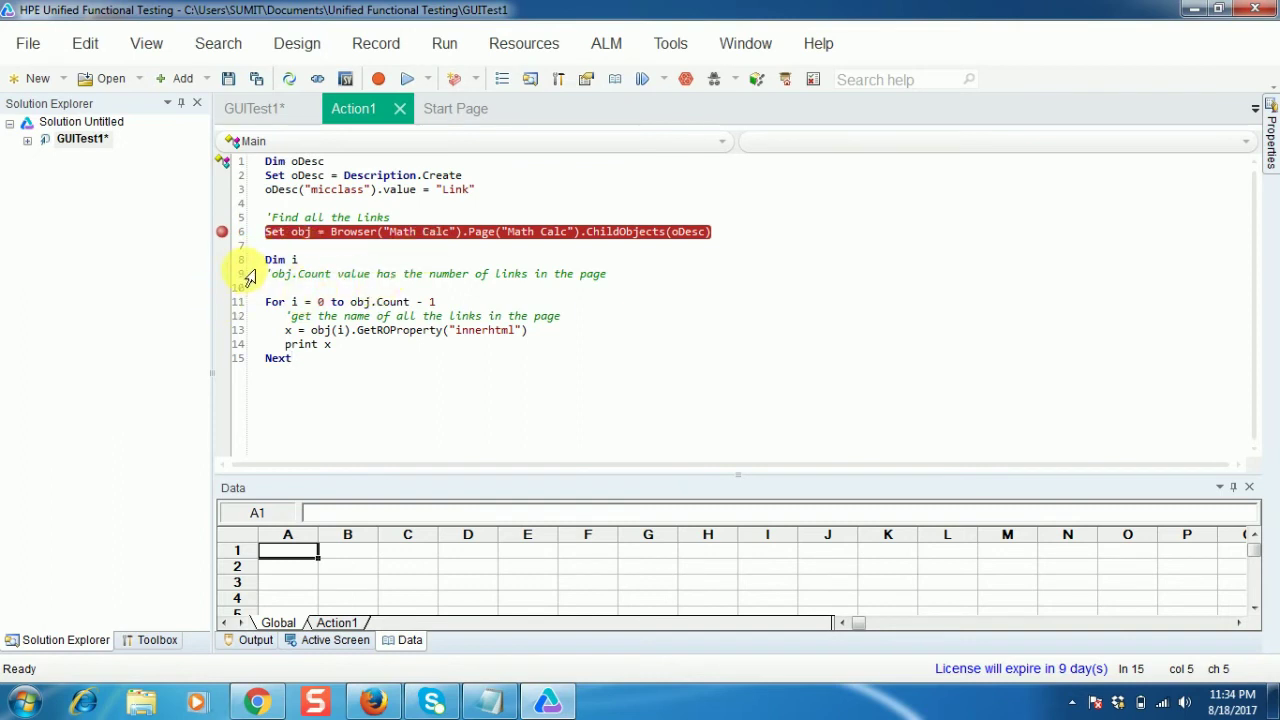
click(222, 301)
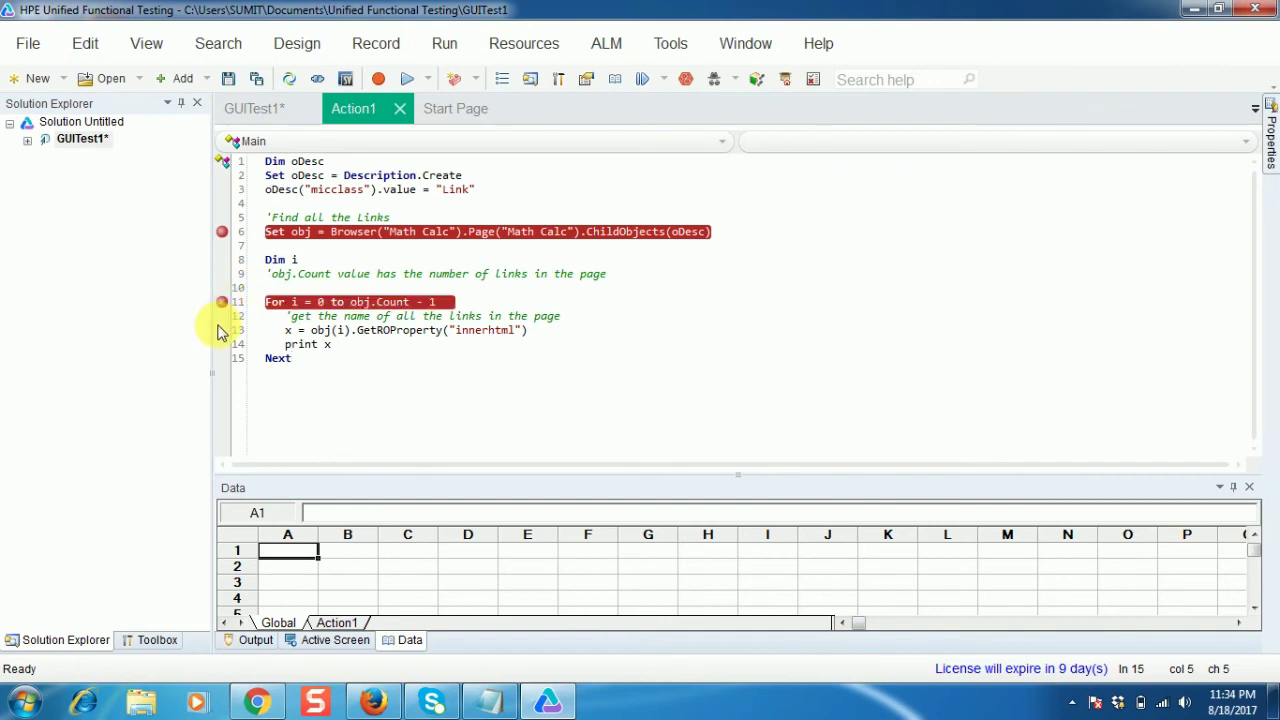
click(222, 329)
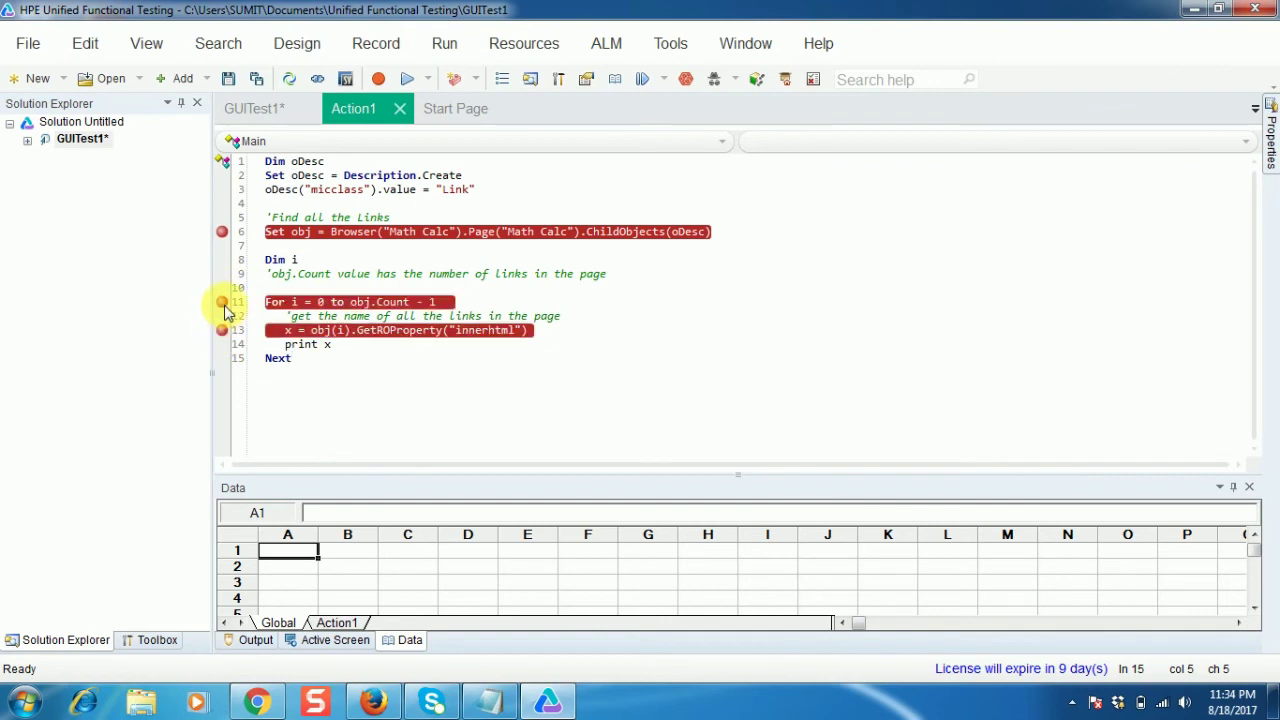
click(222, 302)
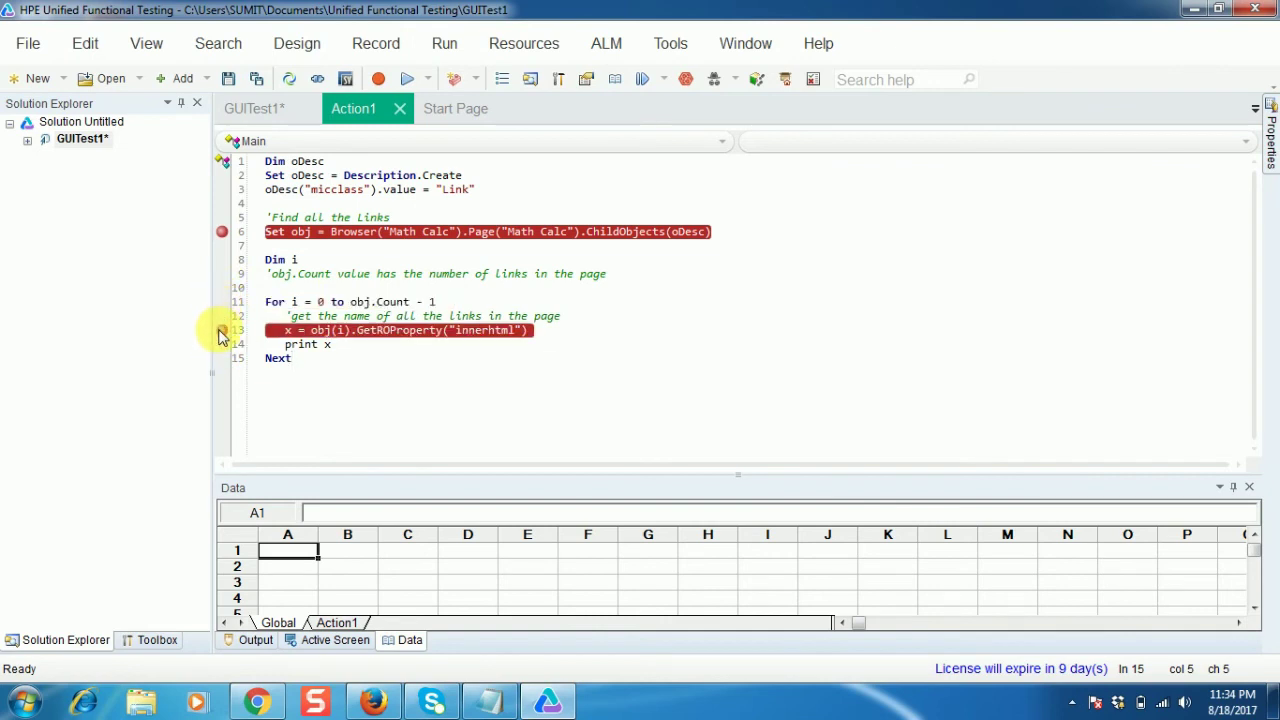
click(222, 332)
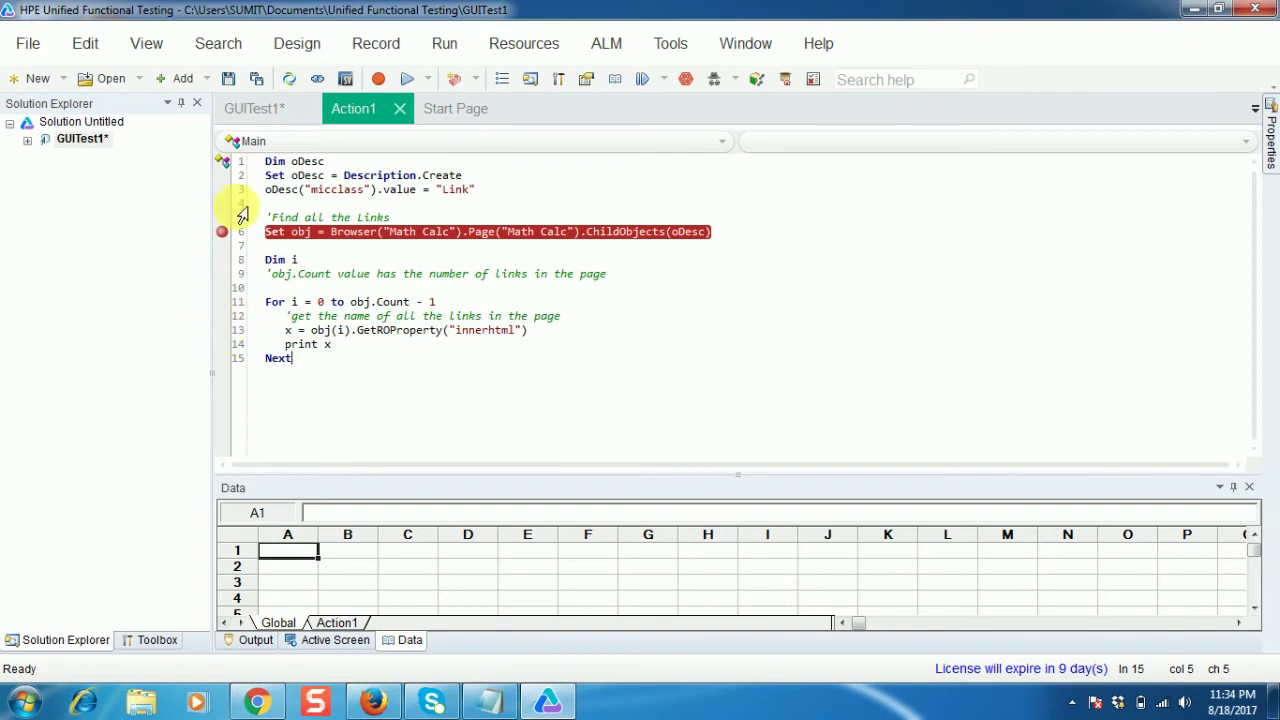
Run GUITest1 with the temporary results folder, then close Notepad without saving
click(408, 84)
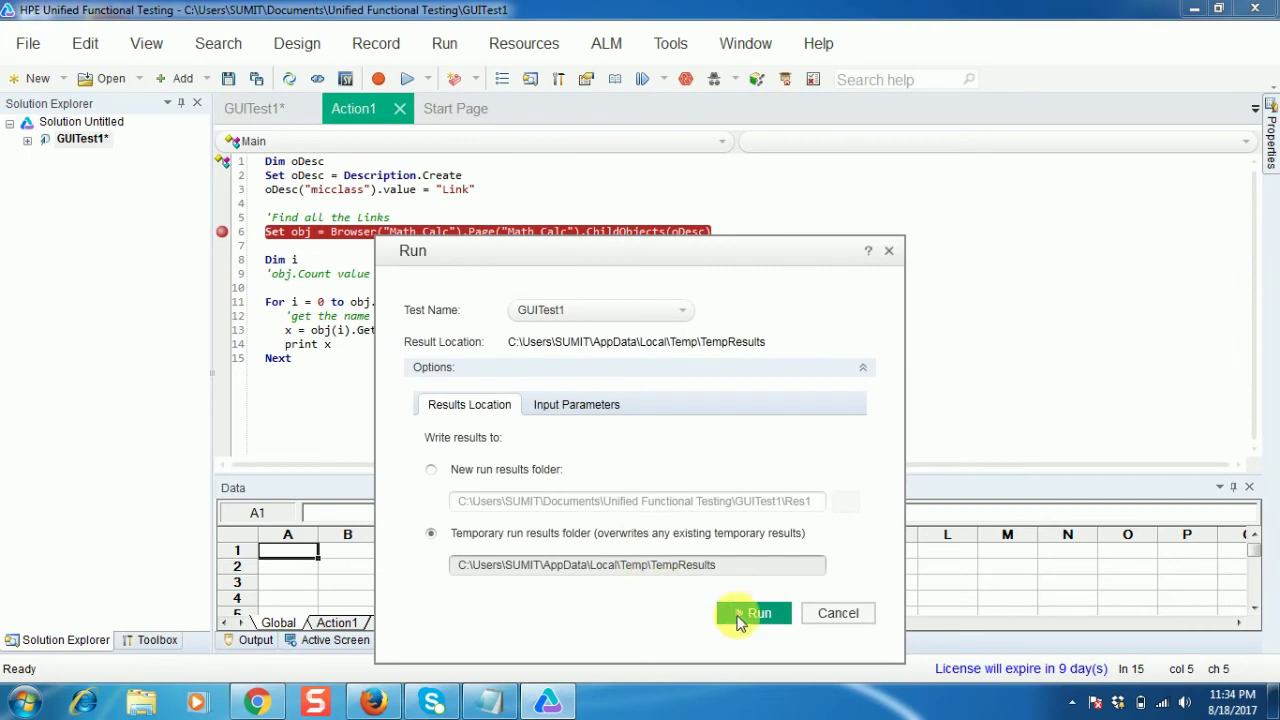
click(752, 613)
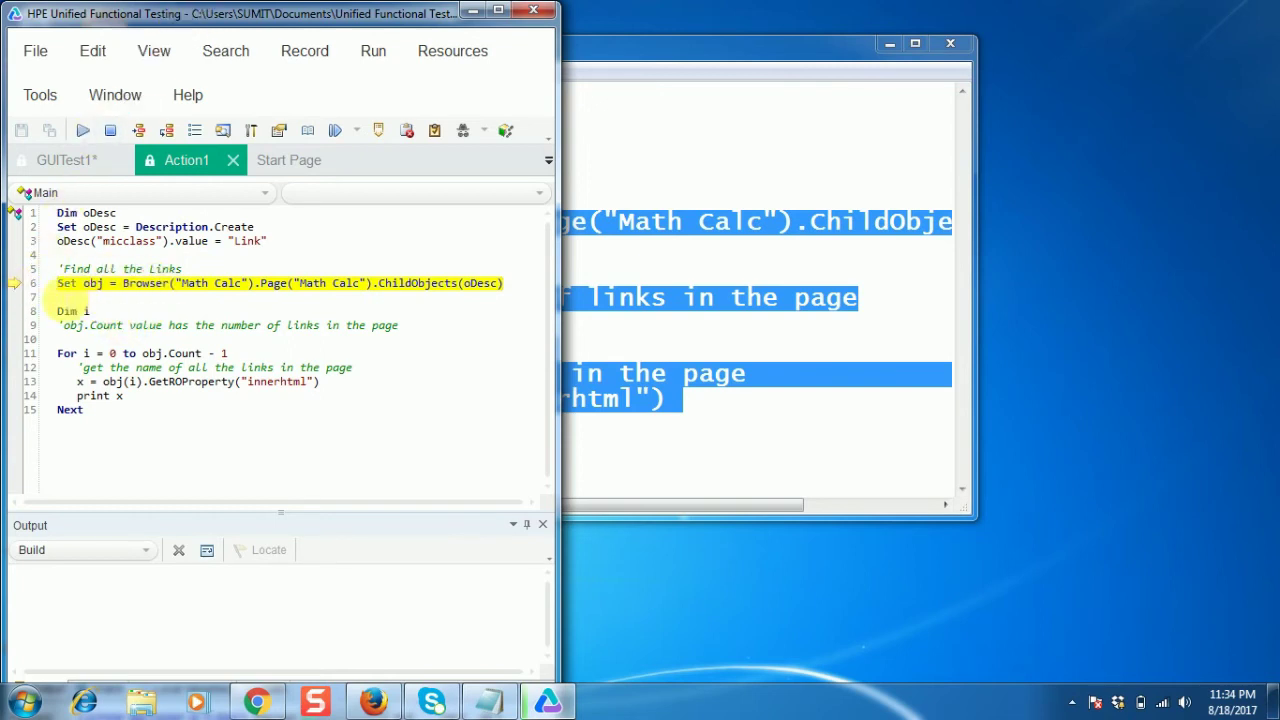
click(948, 50)
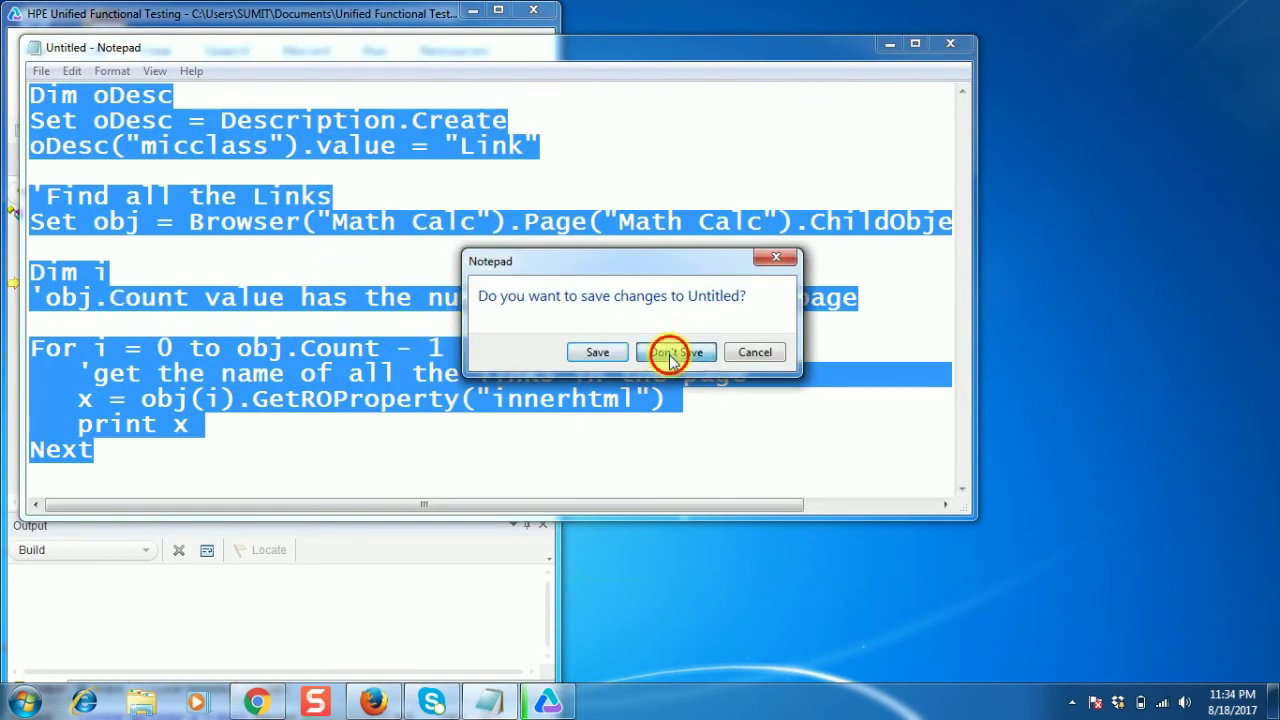
click(669, 354)
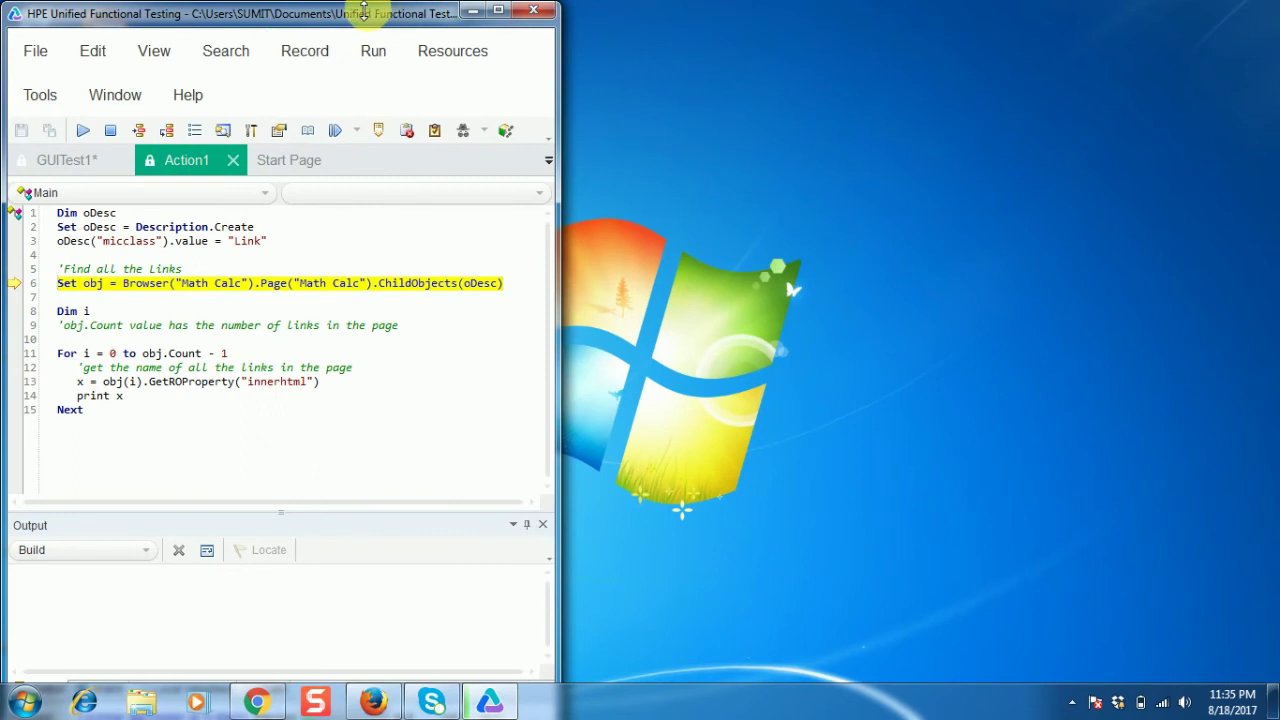